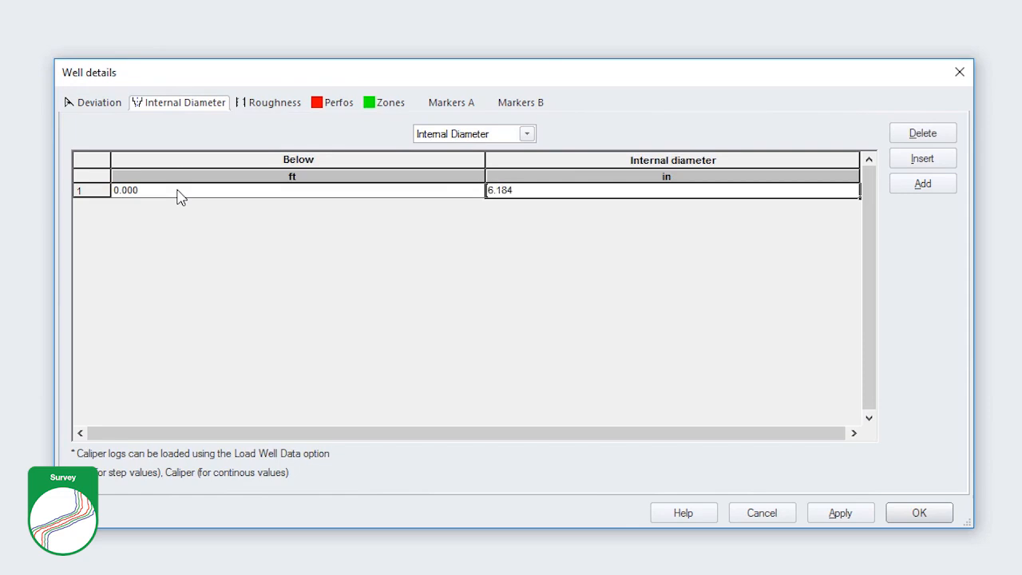
- Define the well's perforations from 14900 to 14940 ft, 15008 to 15080 ft and 15096 to 15125 ft
{"action": "type", "text": "14900"}
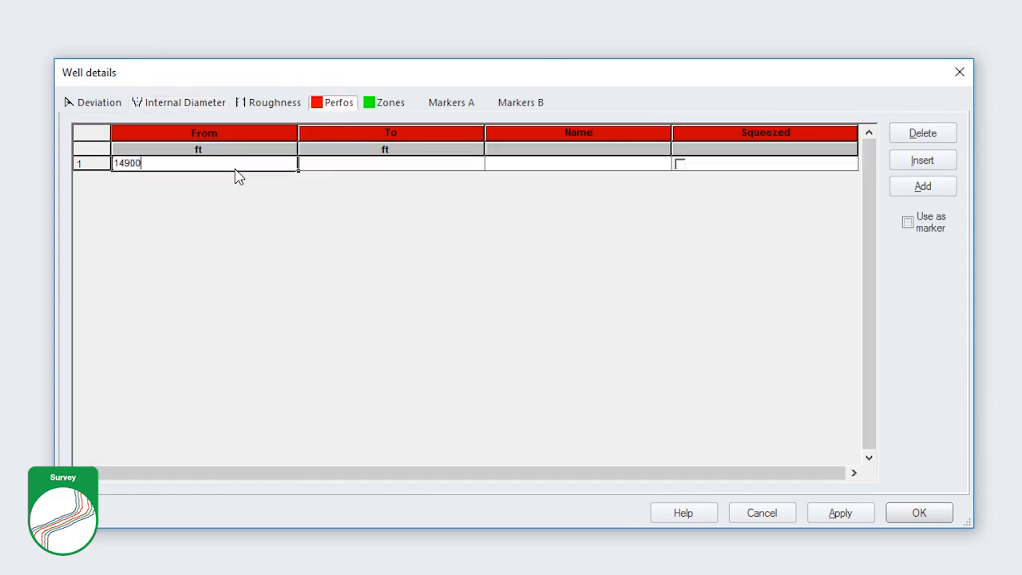
{"action": "key", "text": "Tab"}
{"action": "type", "text": "14940"}
{"action": "key", "text": "Tab"}
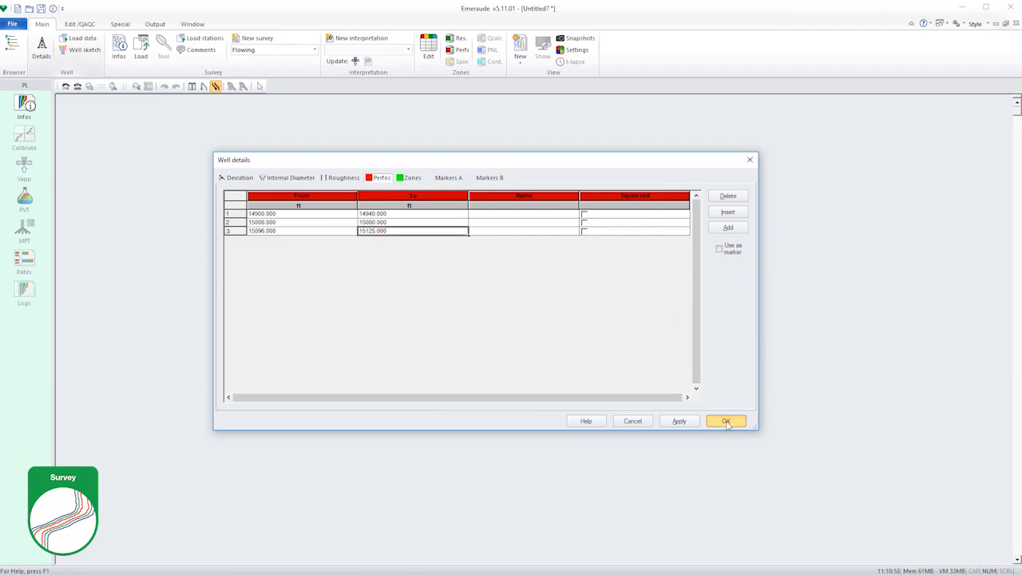
{"action": "left_click", "coordinate": [726, 421]}
- Import the general well data from the file PLEX01 - General well data.las
{"action": "left_click", "coordinate": [186, 83]}
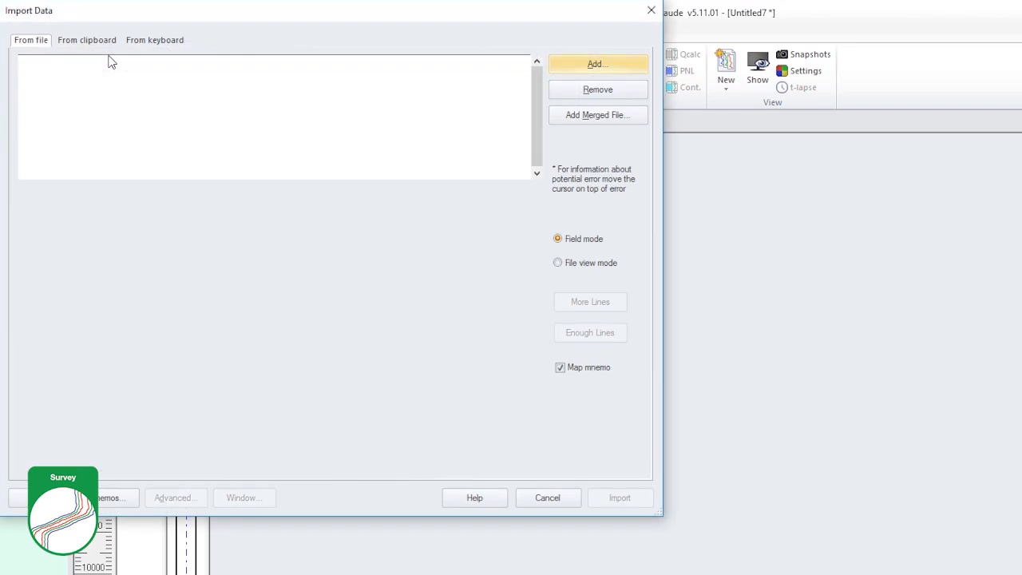
{"action": "left_click", "coordinate": [563, 66]}
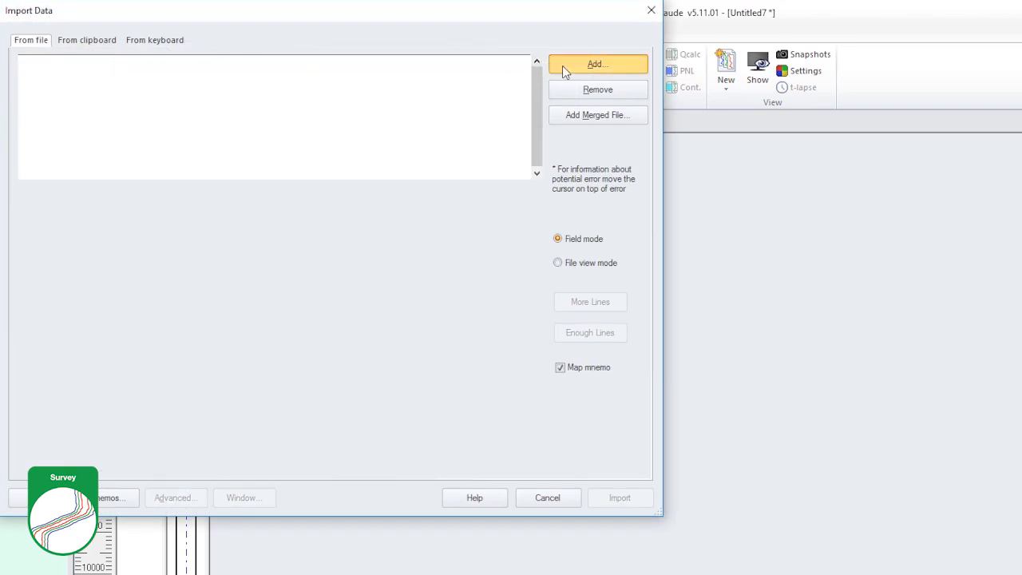
{"action": "left_click", "coordinate": [365, 268]}
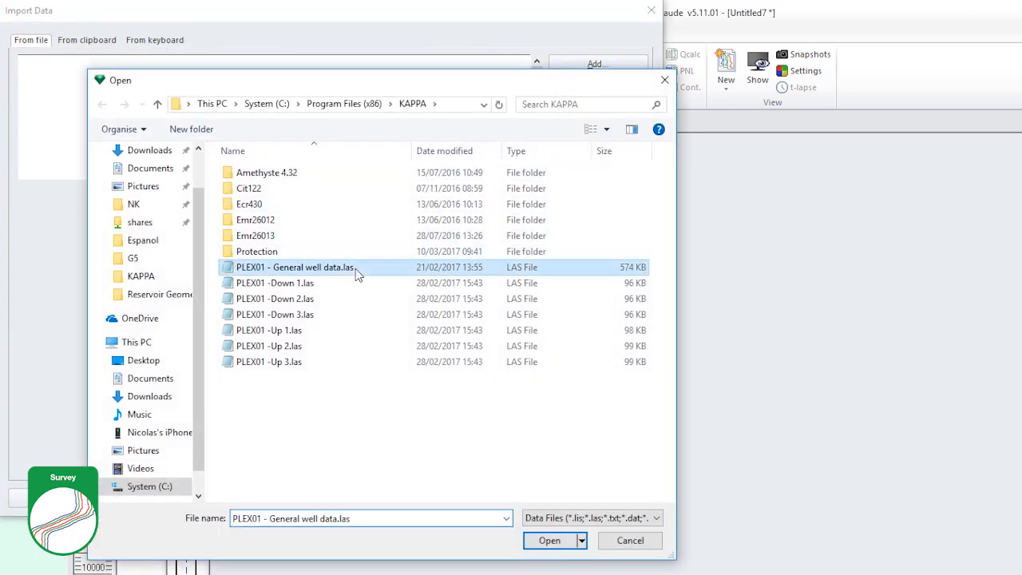
{"action": "left_click", "coordinate": [548, 540]}
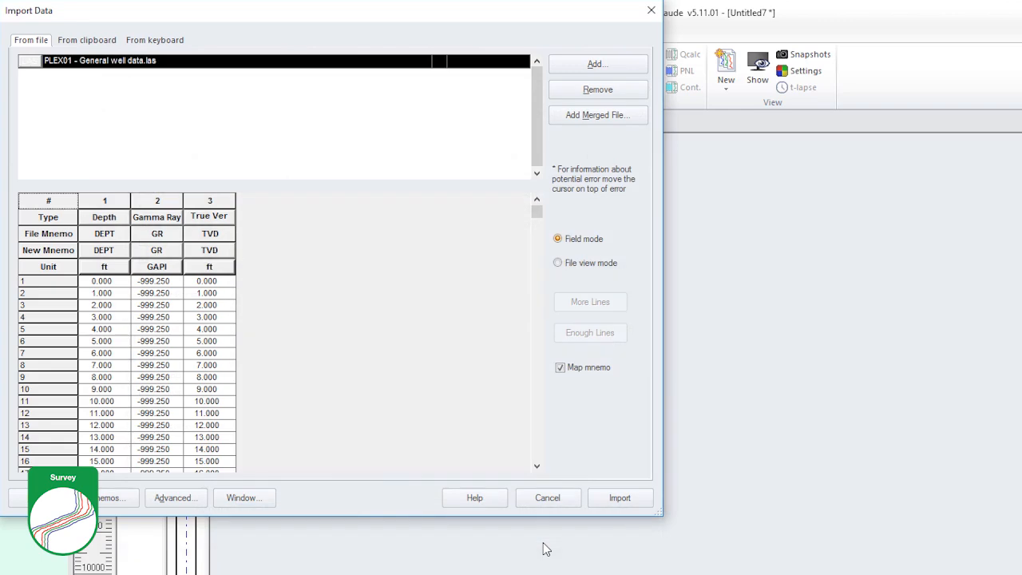
{"action": "left_click", "coordinate": [636, 504]}
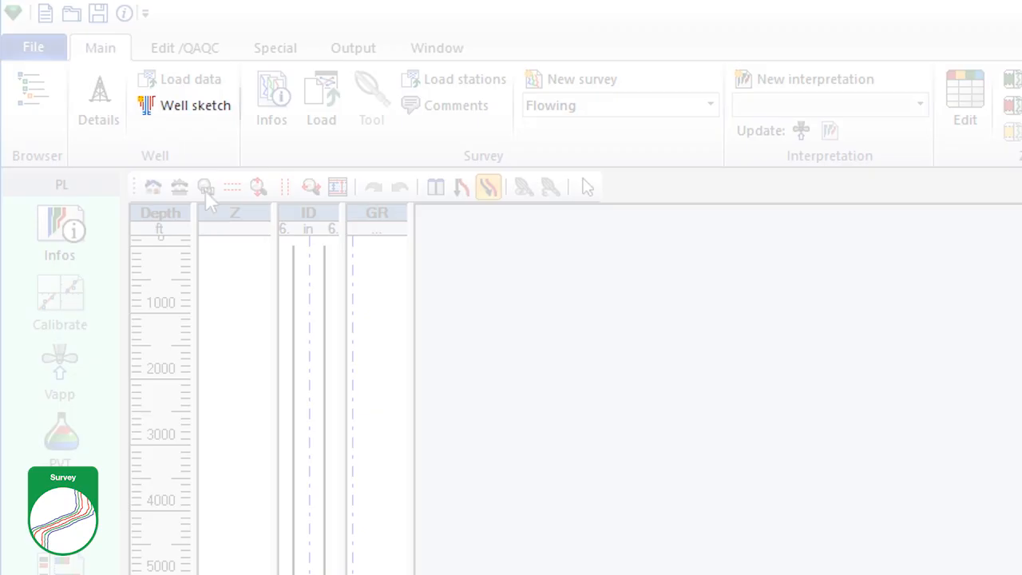
- Try out a well sketch with a casing holding a tubing and a packer, and discard it
{"action": "left_click", "coordinate": [114, 74]}
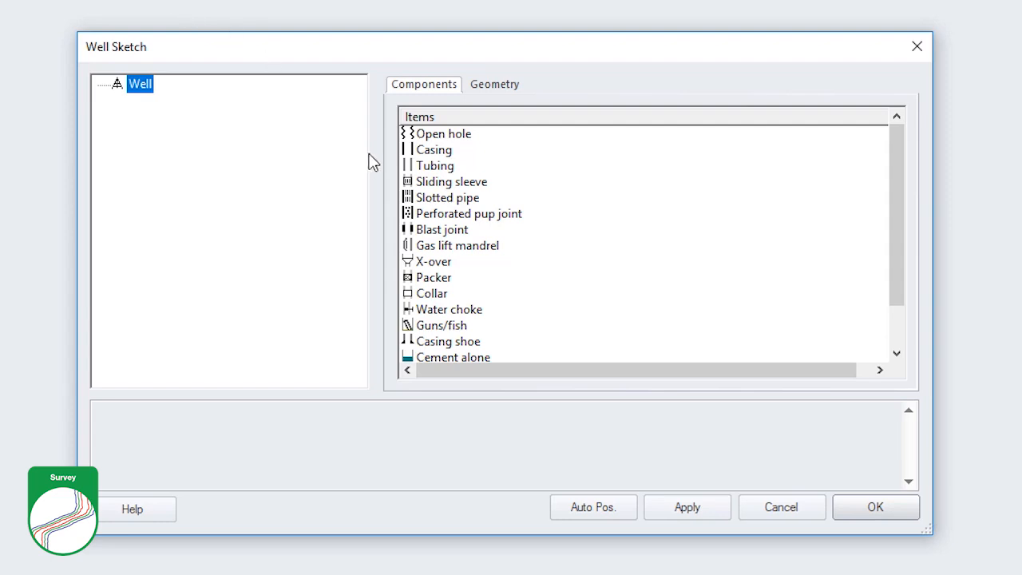
{"action": "left_click_drag", "start_coordinate": [285, 134], "coordinate": [146, 94]}
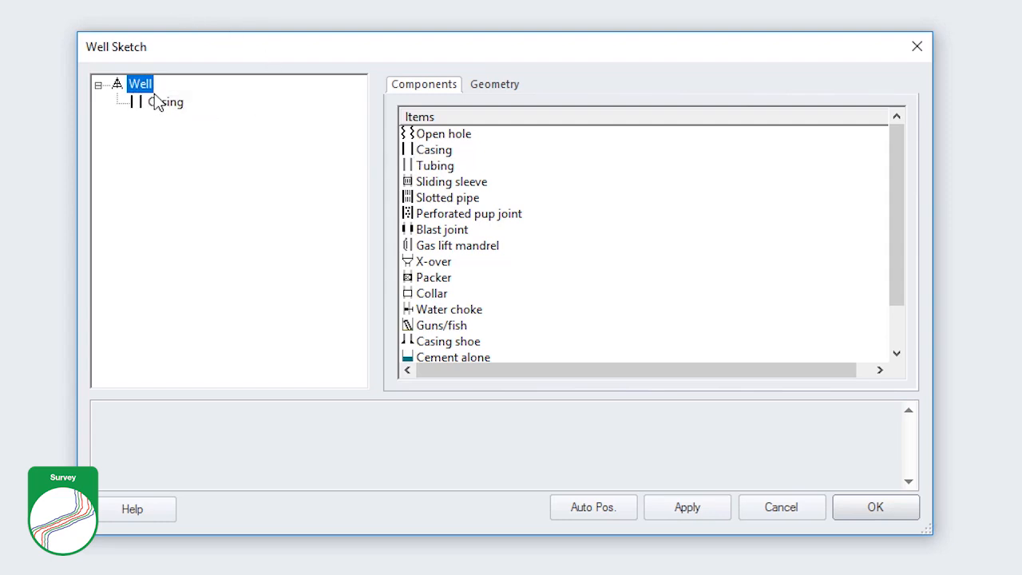
{"action": "left_click_drag", "start_coordinate": [429, 168], "coordinate": [173, 121]}
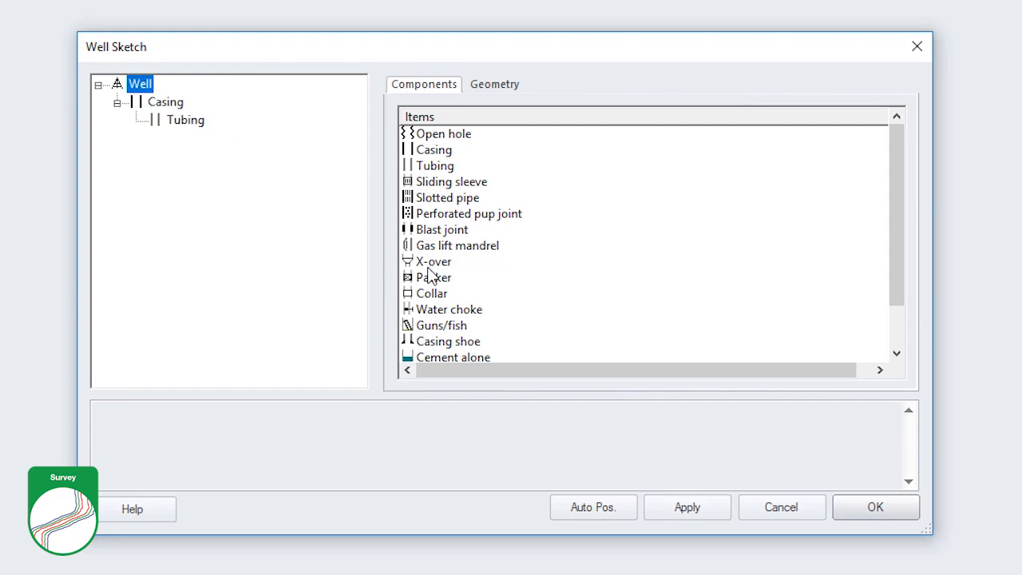
{"action": "left_click_drag", "start_coordinate": [426, 280], "coordinate": [171, 102]}
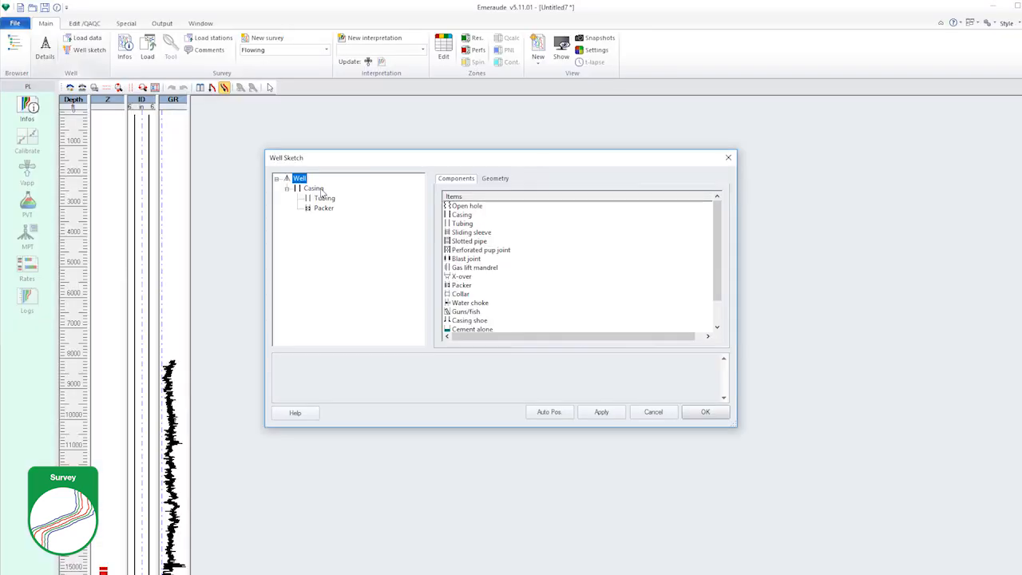
{"action": "left_click", "coordinate": [660, 413]}
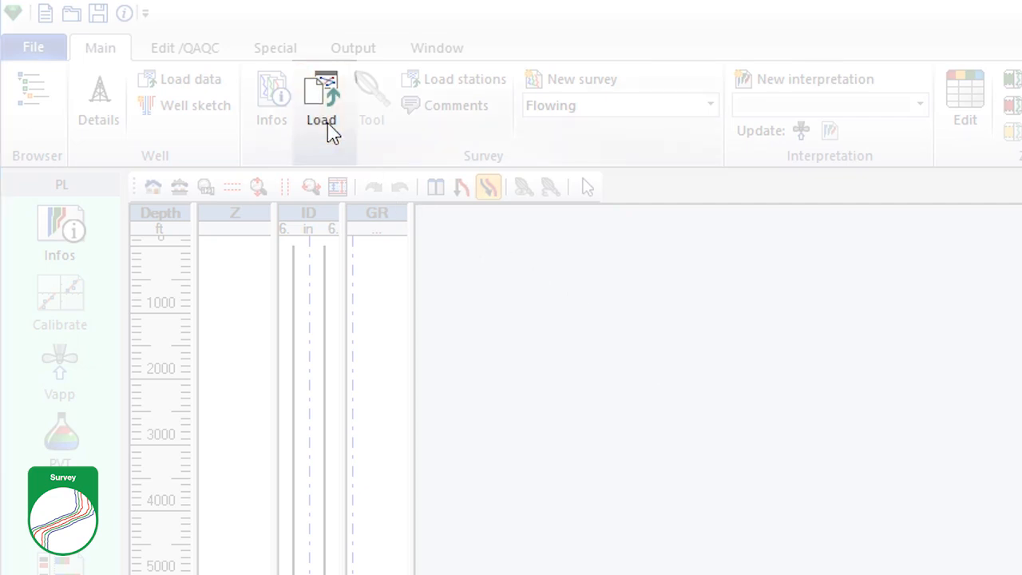
- Load the six survey pass files, PLEX01 -Down 1 to Down 3 and PLEX01 -Up 1 to Up 3, into the Flowing survey
{"action": "left_click", "coordinate": [327, 127]}
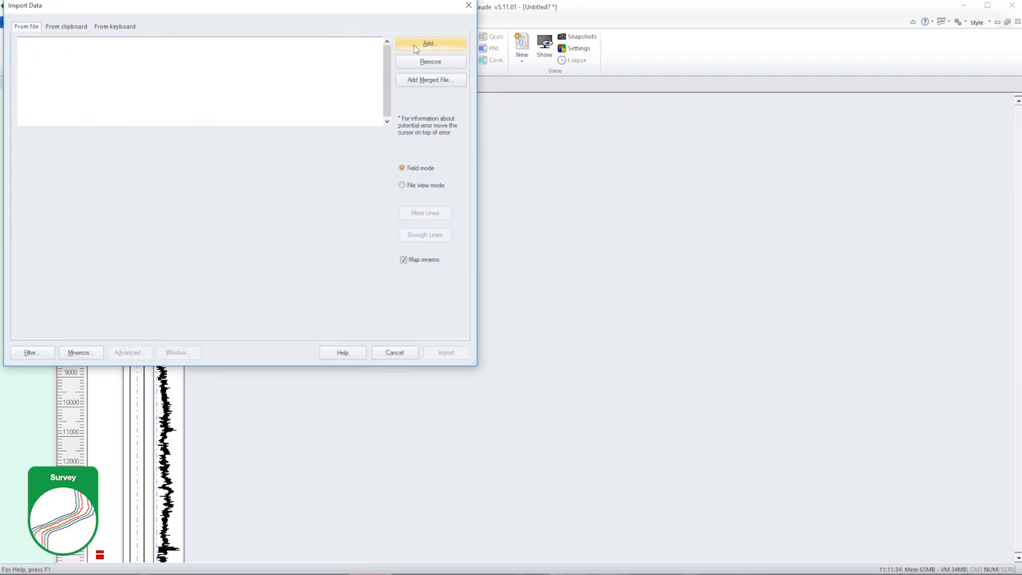
{"action": "left_click", "coordinate": [413, 48]}
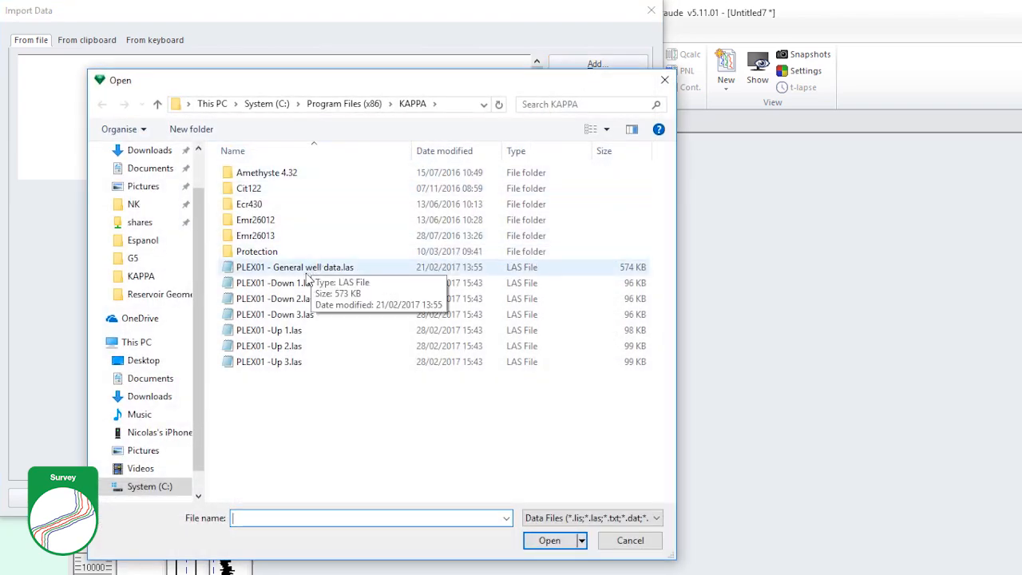
{"action": "left_click", "coordinate": [297, 284]}
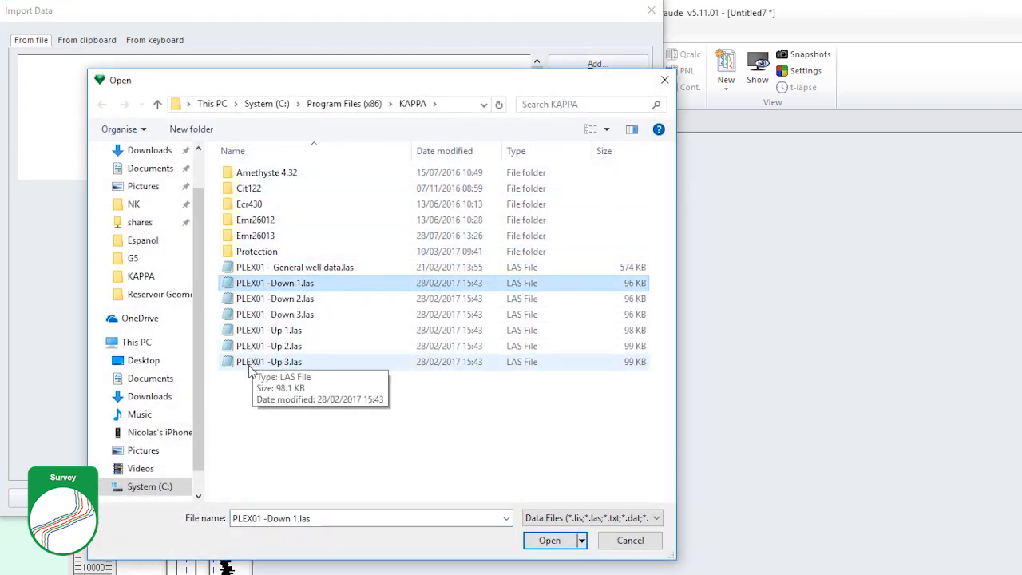
{"action": "left_click", "coordinate": [252, 366], "text": "shift"}
{"action": "left_click", "coordinate": [549, 540]}
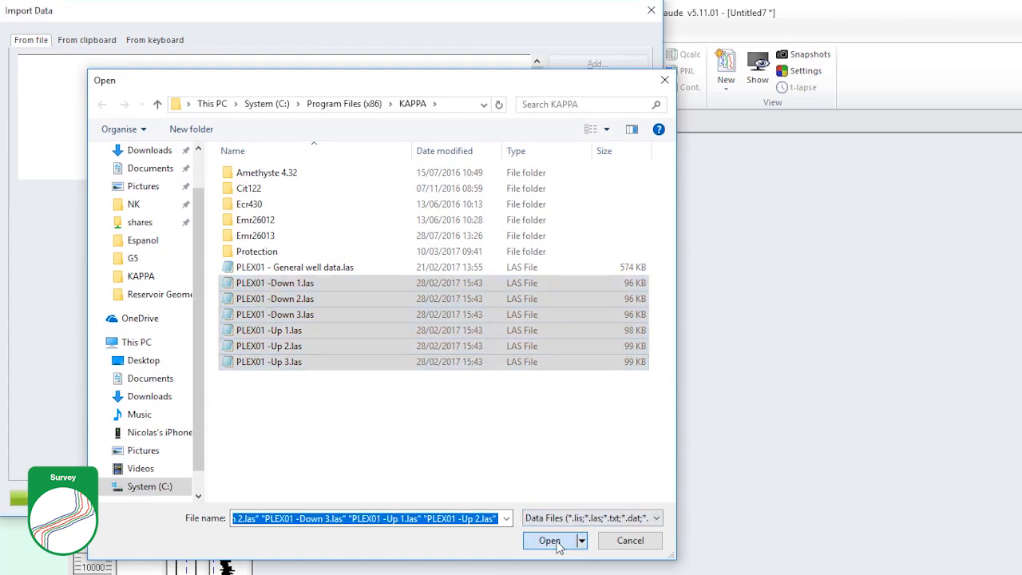
{"action": "left_click", "coordinate": [620, 503]}
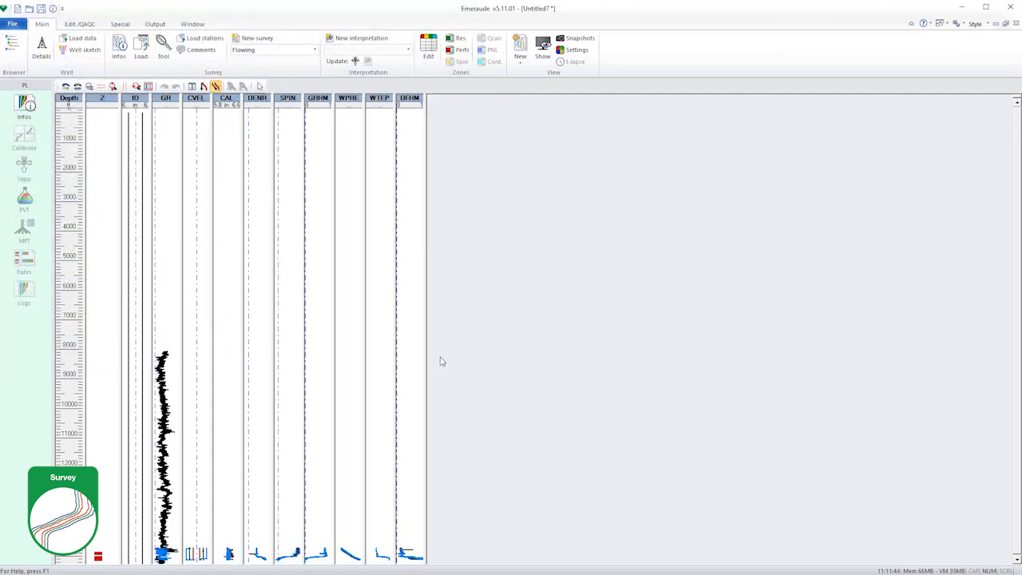
- Tile the log plots and set the depth display and default log range to the Cable Speed data, 14711.95 to 15139 ft
{"action": "left_click", "coordinate": [193, 87]}
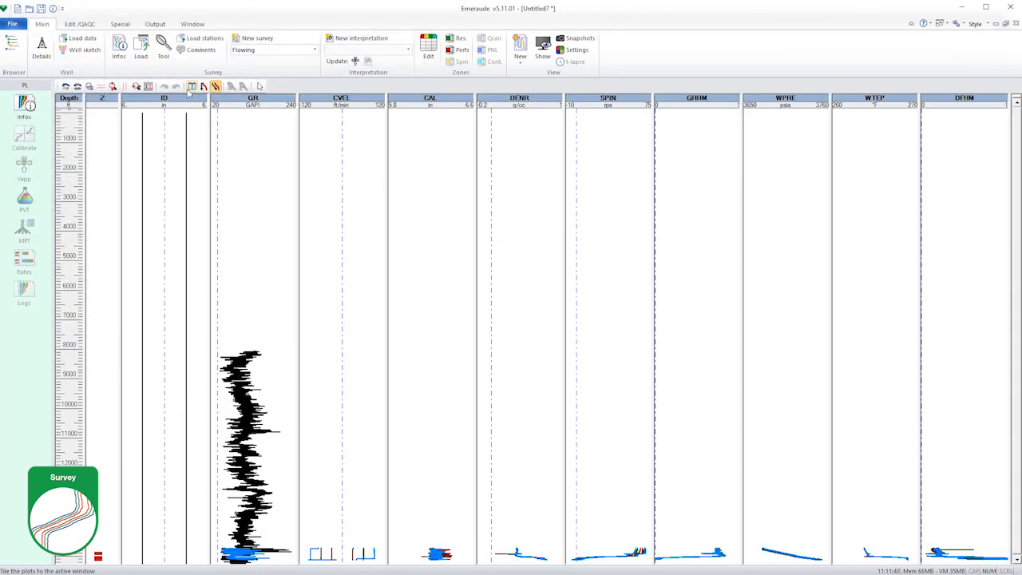
{"action": "left_click", "coordinate": [90, 86]}
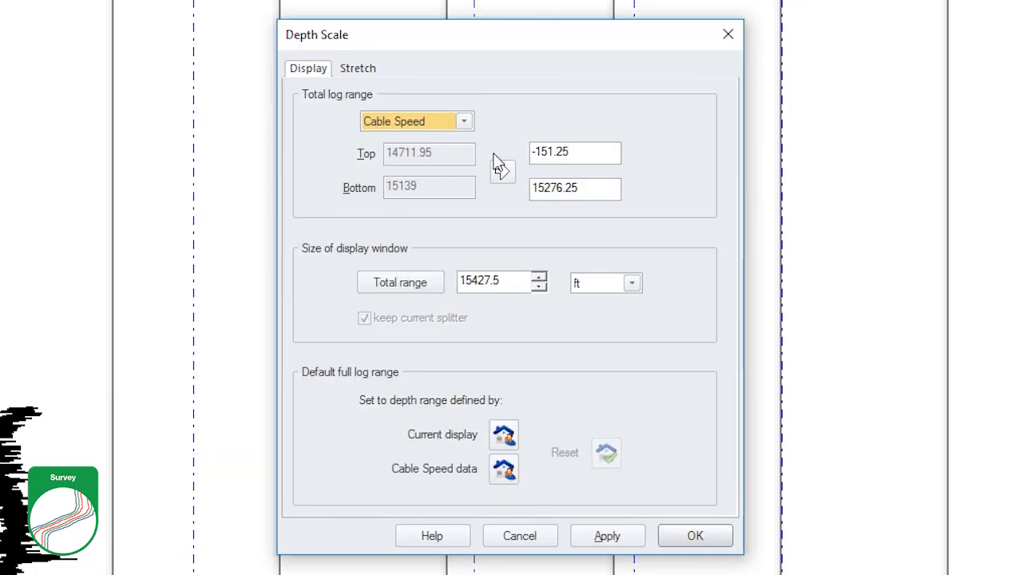
{"action": "left_click", "coordinate": [503, 173]}
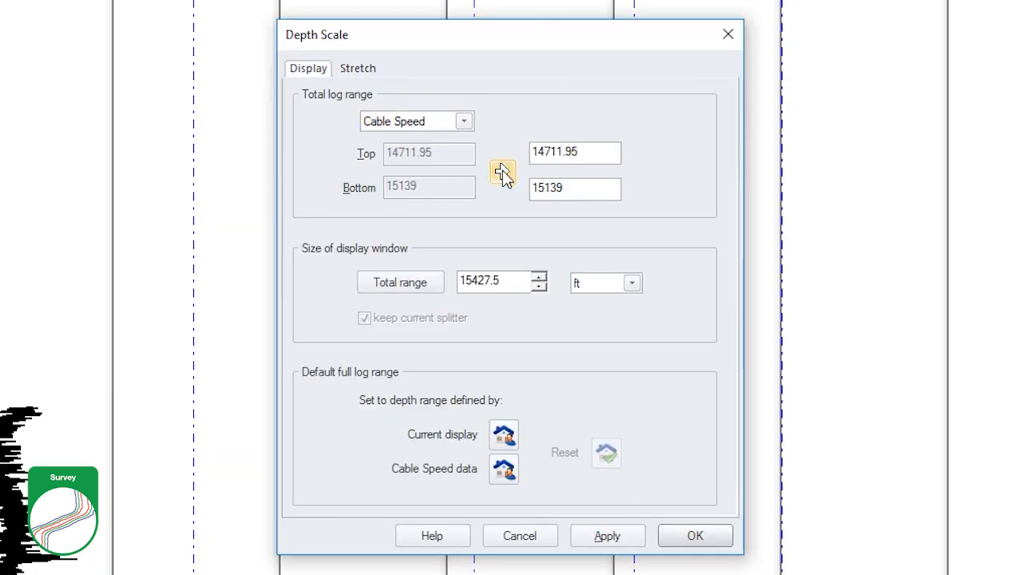
{"action": "left_click", "coordinate": [429, 281]}
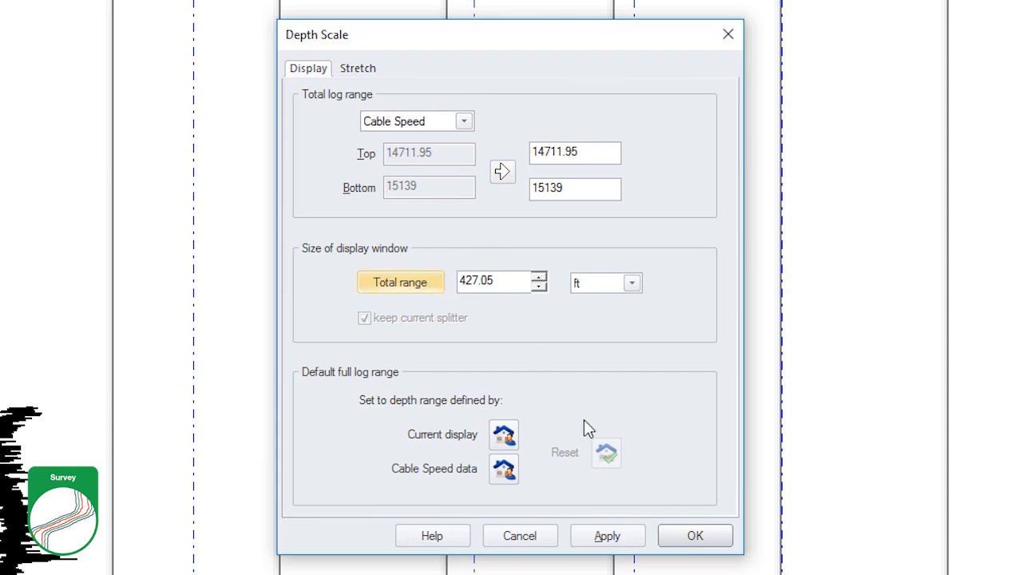
{"action": "left_click", "coordinate": [607, 536]}
{"action": "left_click", "coordinate": [504, 468]}
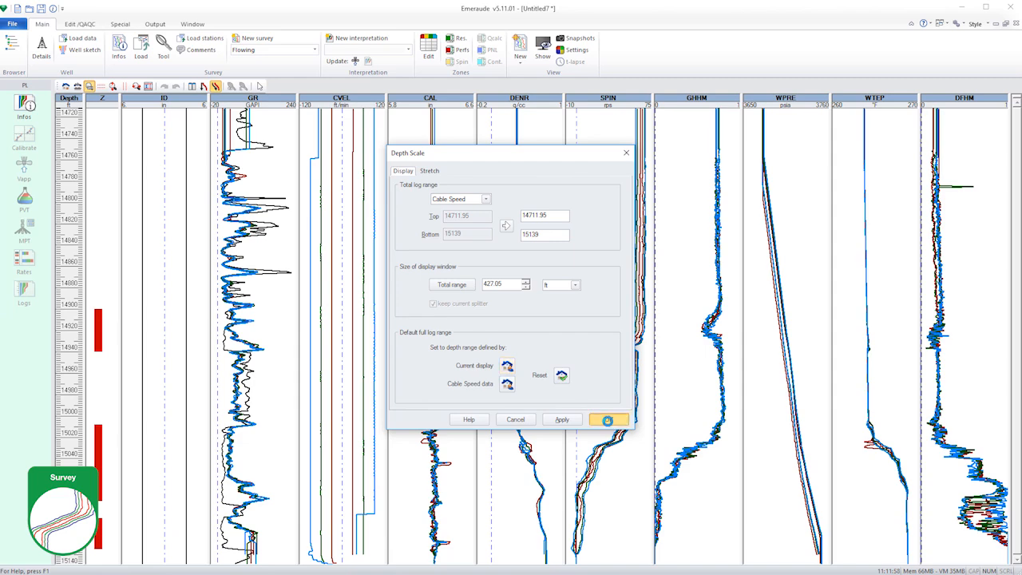
{"action": "left_click", "coordinate": [608, 421]}
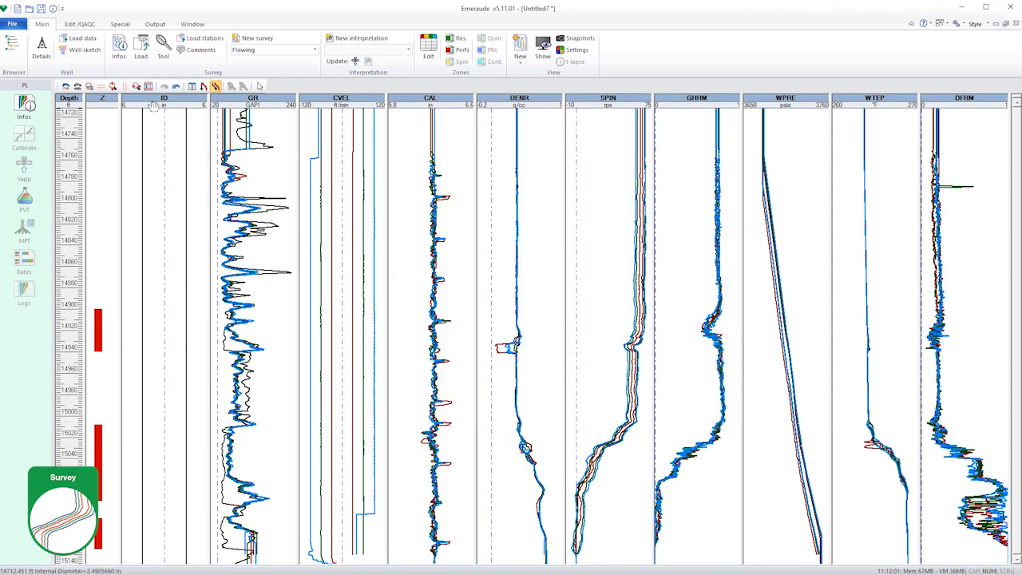
- Rearrange the log tracks by hiding ID, placing Z after GR and CVEL last, and tile the plots again
{"action": "left_click_drag", "start_coordinate": [155, 99], "coordinate": [147, 85]}
{"action": "left_click_drag", "start_coordinate": [209, 135], "coordinate": [211, 133]}
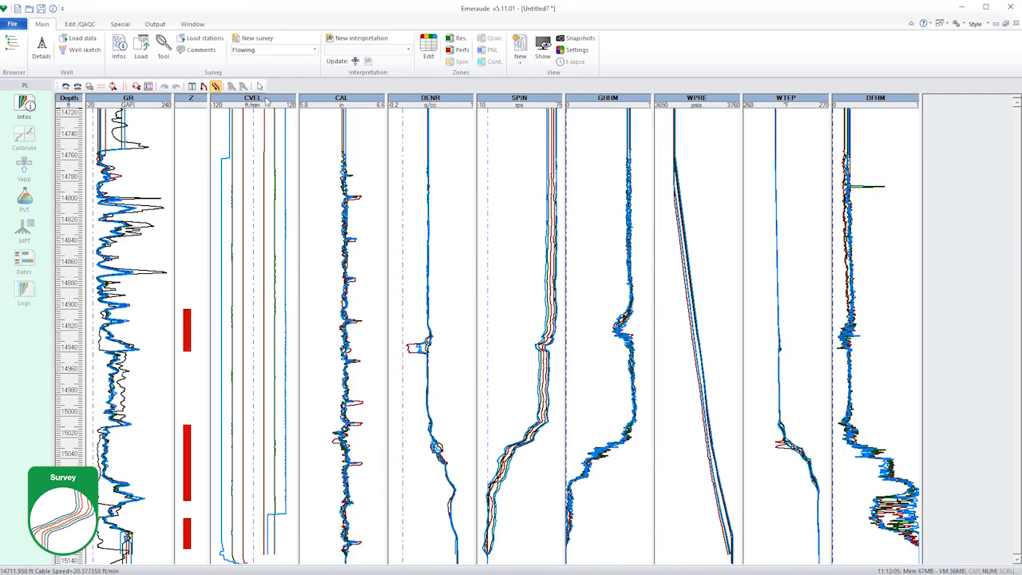
{"action": "left_click_drag", "start_coordinate": [940, 144], "coordinate": [929, 131]}
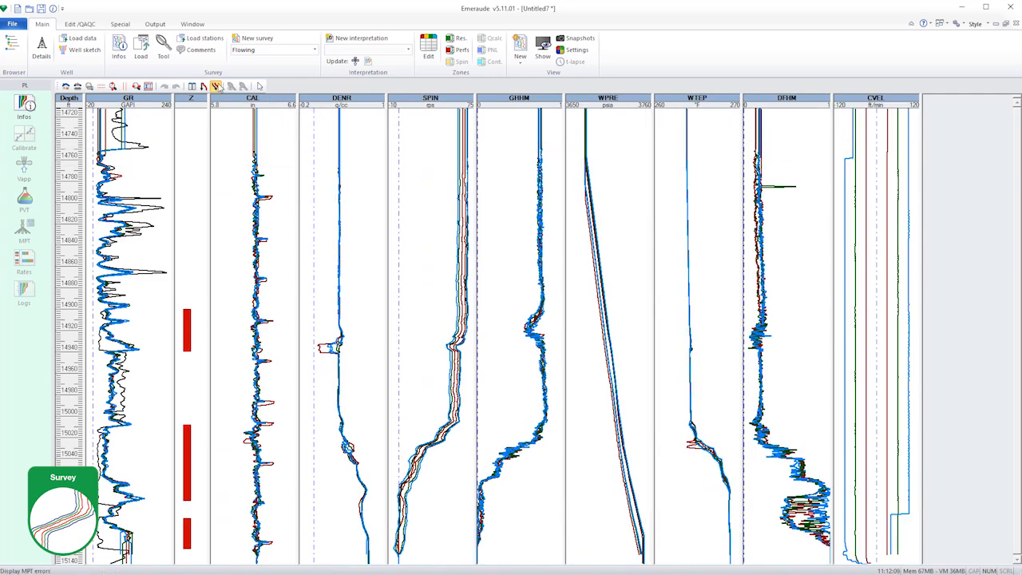
{"action": "left_click", "coordinate": [191, 86]}
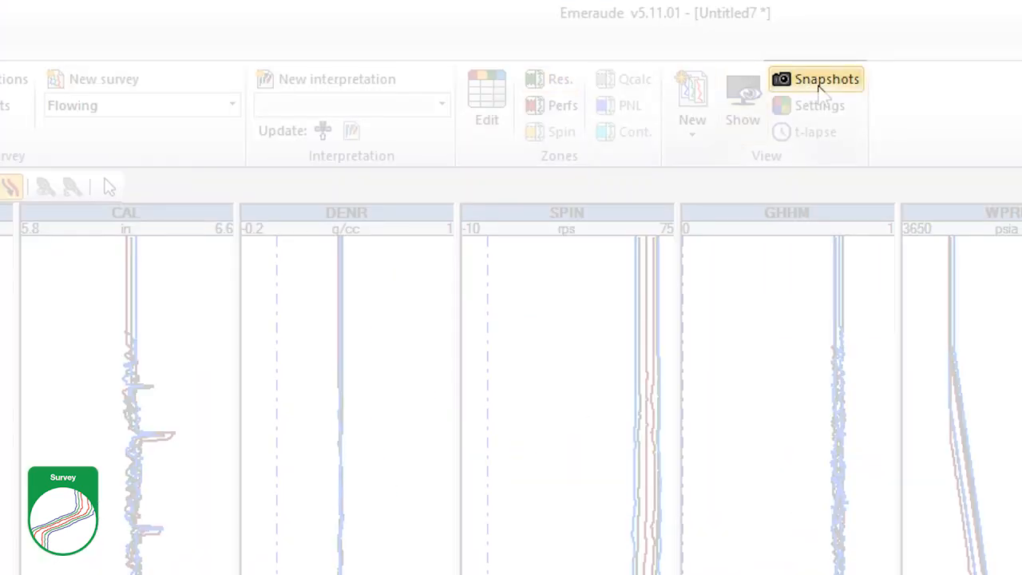
- Save the current track layout as a survey snapshot named PL data
{"action": "left_click", "coordinate": [823, 87]}
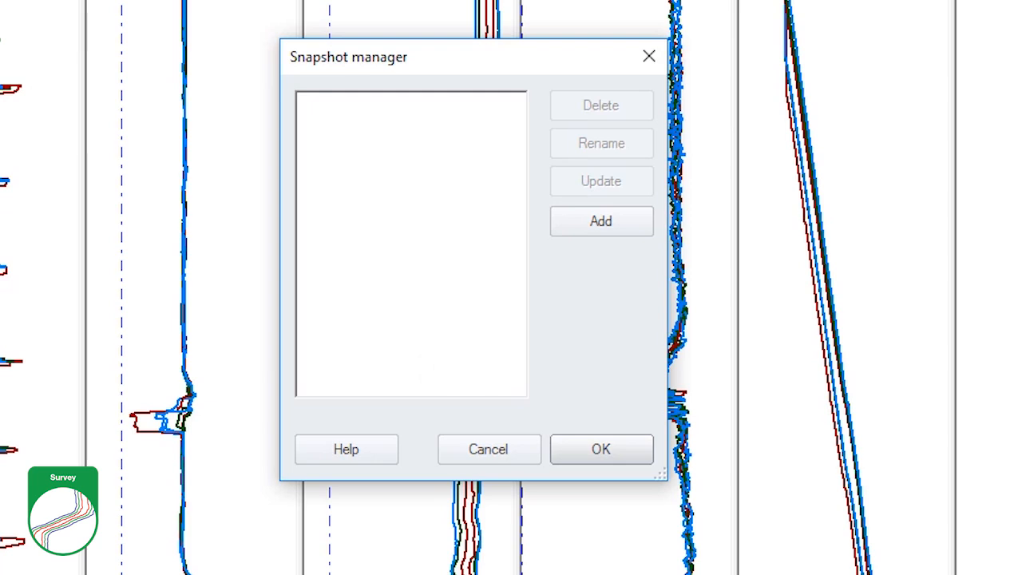
{"action": "left_click", "coordinate": [605, 227]}
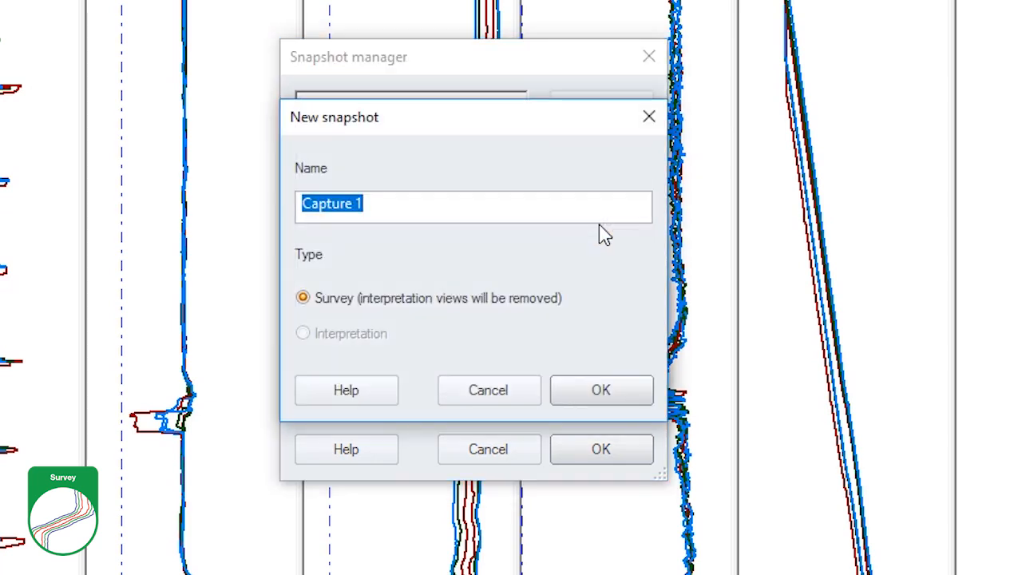
{"action": "type", "text": "PL data"}
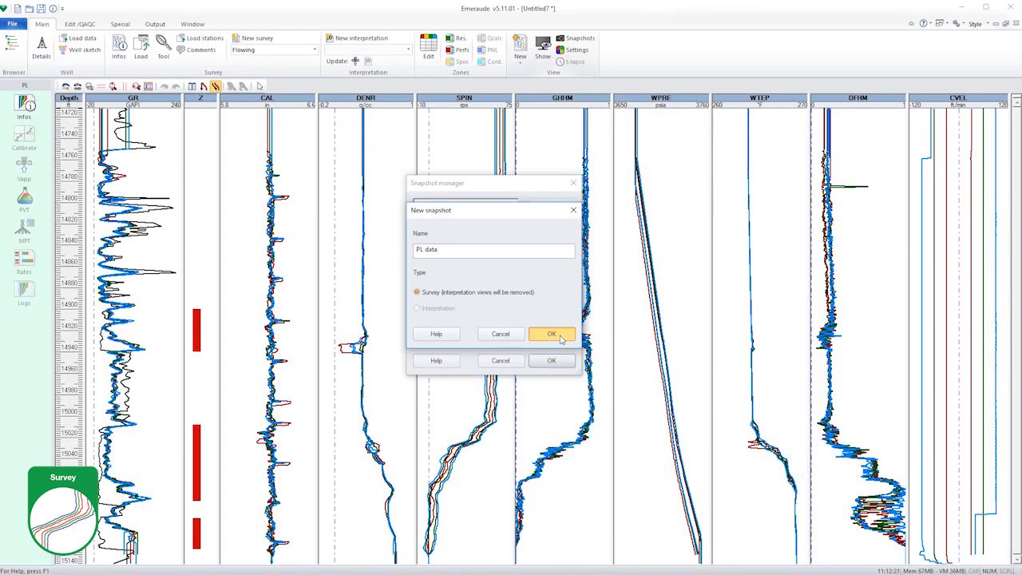
{"action": "left_click", "coordinate": [560, 336]}
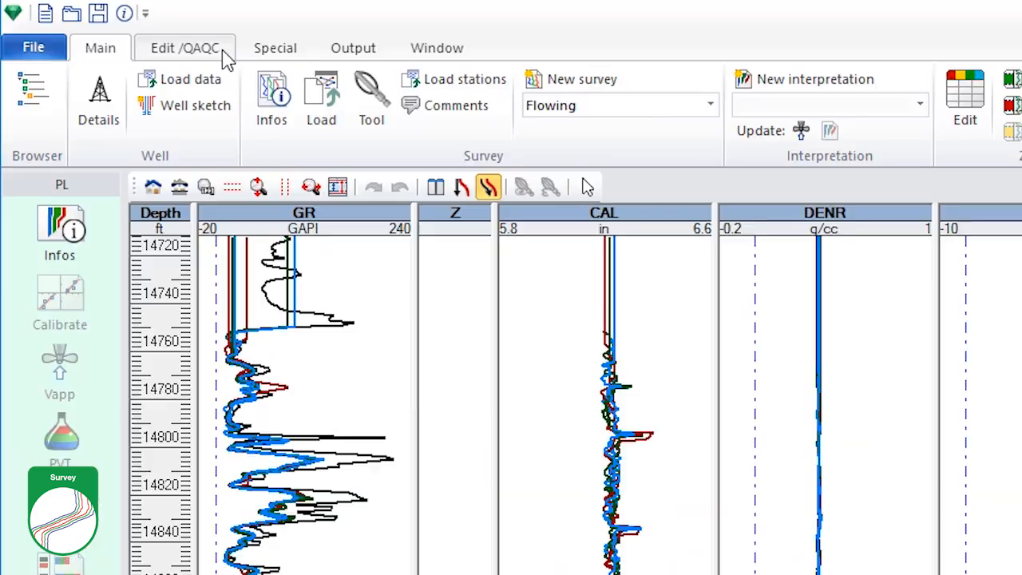
- Filter the gas holdup (GHHM) curves of all Flowing passes using average filtering with a 3.28 ft window
{"action": "left_click", "coordinate": [226, 58]}
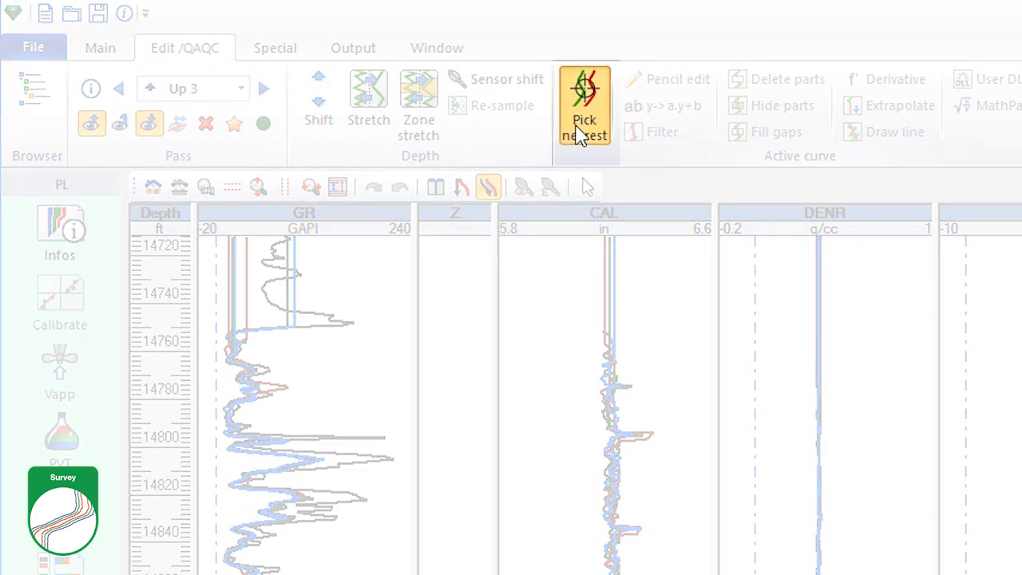
{"action": "left_click", "coordinate": [583, 132]}
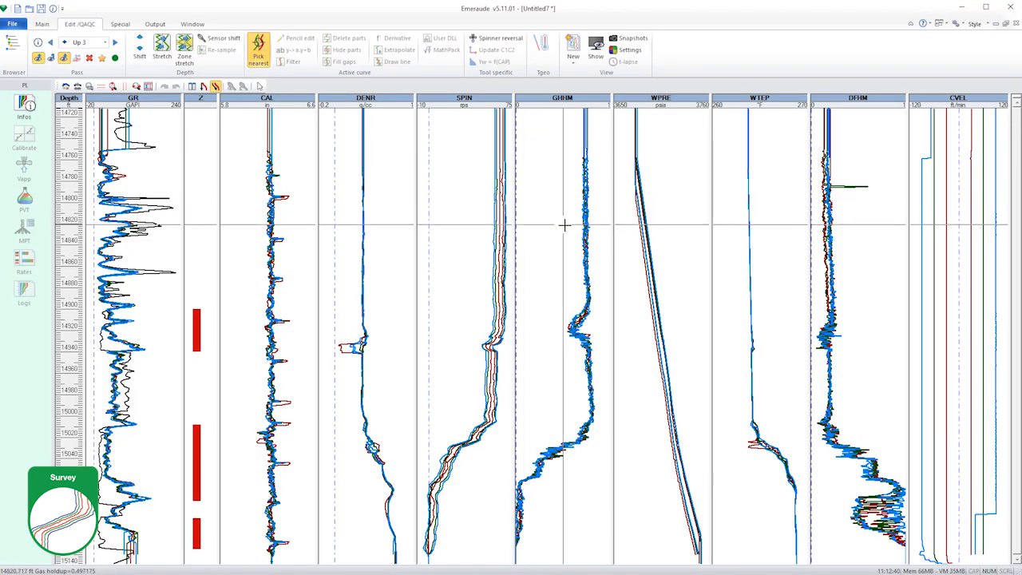
{"action": "left_click", "coordinate": [564, 225]}
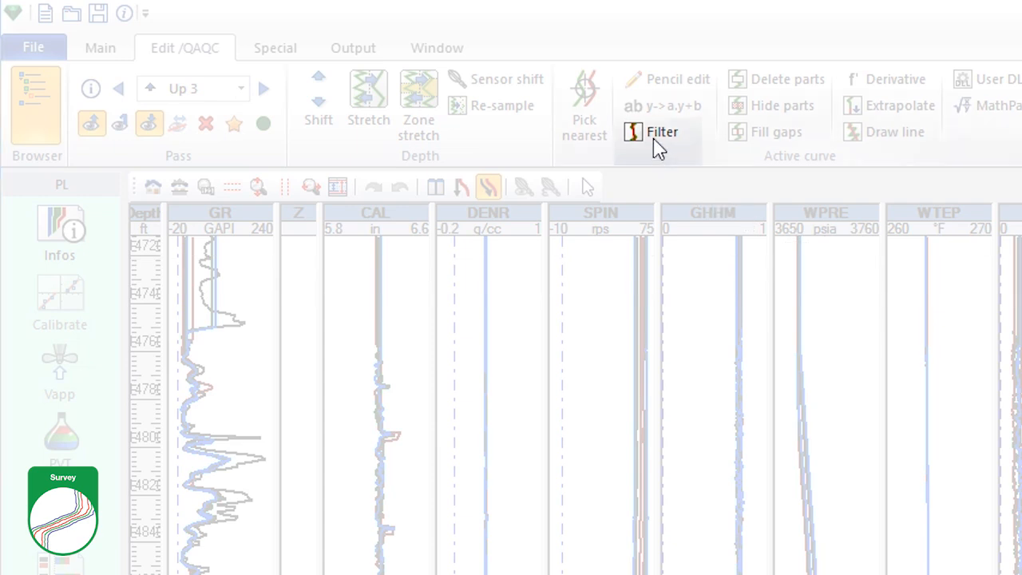
{"action": "left_click", "coordinate": [655, 142]}
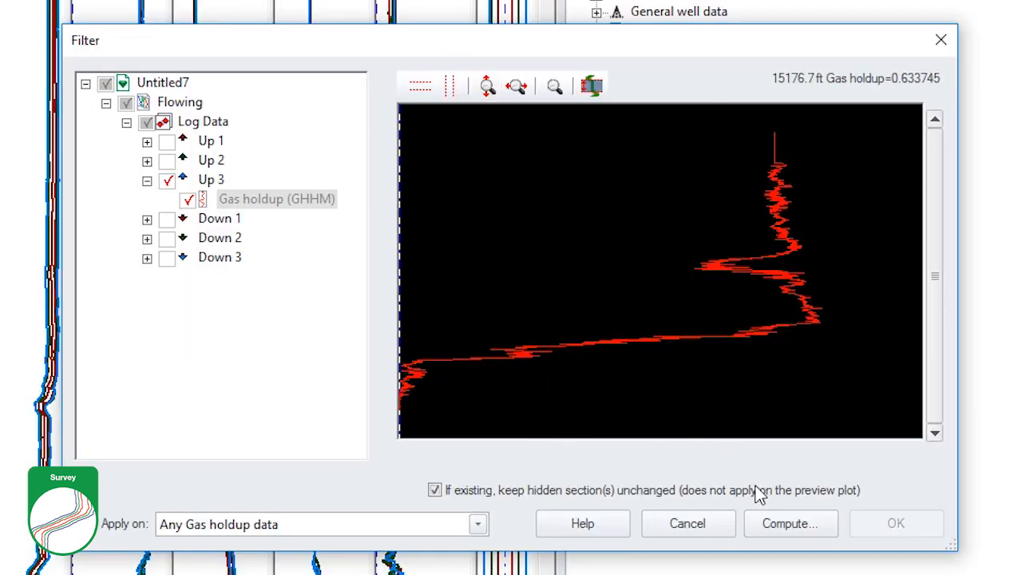
{"action": "left_click", "coordinate": [775, 520]}
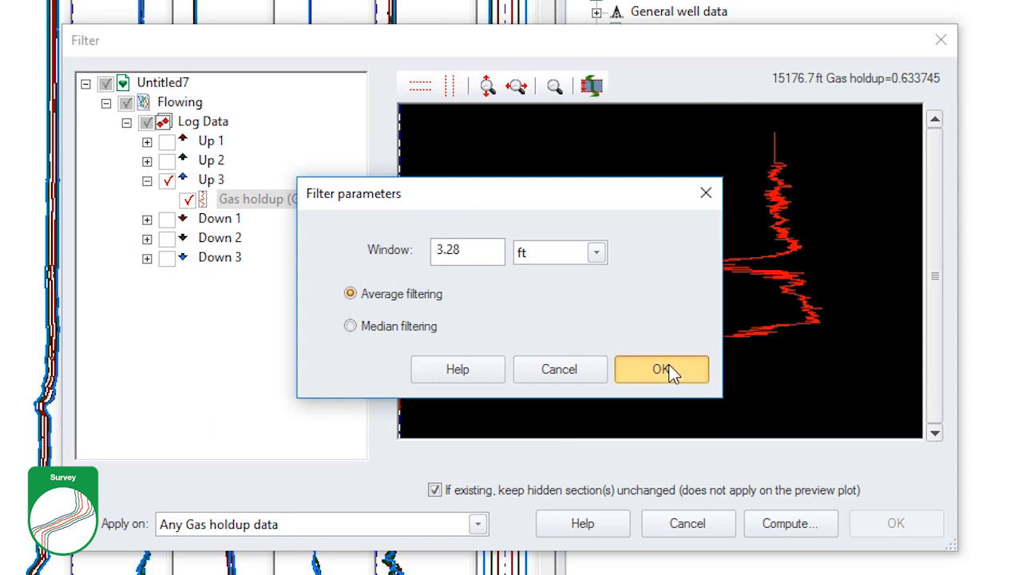
{"action": "left_click", "coordinate": [674, 371]}
{"action": "left_click", "coordinate": [183, 125]}
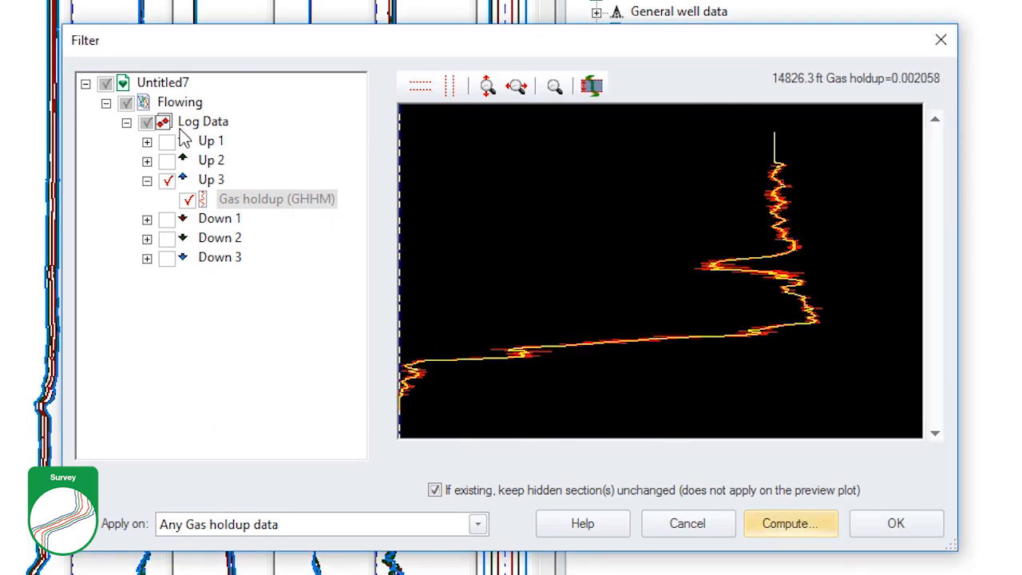
{"action": "left_click", "coordinate": [903, 535]}
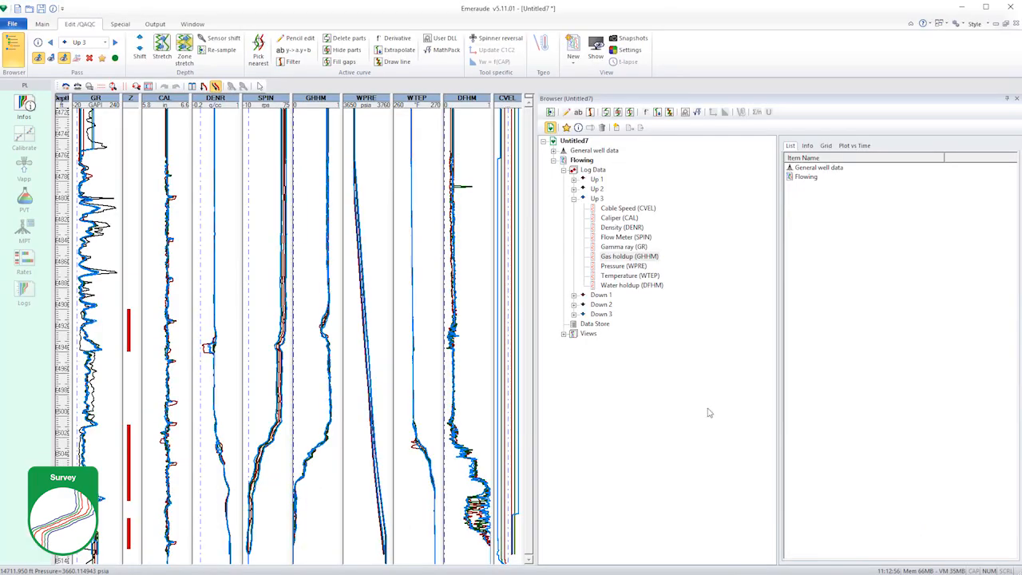
- Enlarge the GR track and shift the Up 3 pass deeper, using its gamma ray curve as the depth guide
{"action": "double_click", "coordinate": [95, 99]}
{"action": "left_click", "coordinate": [102, 87]}
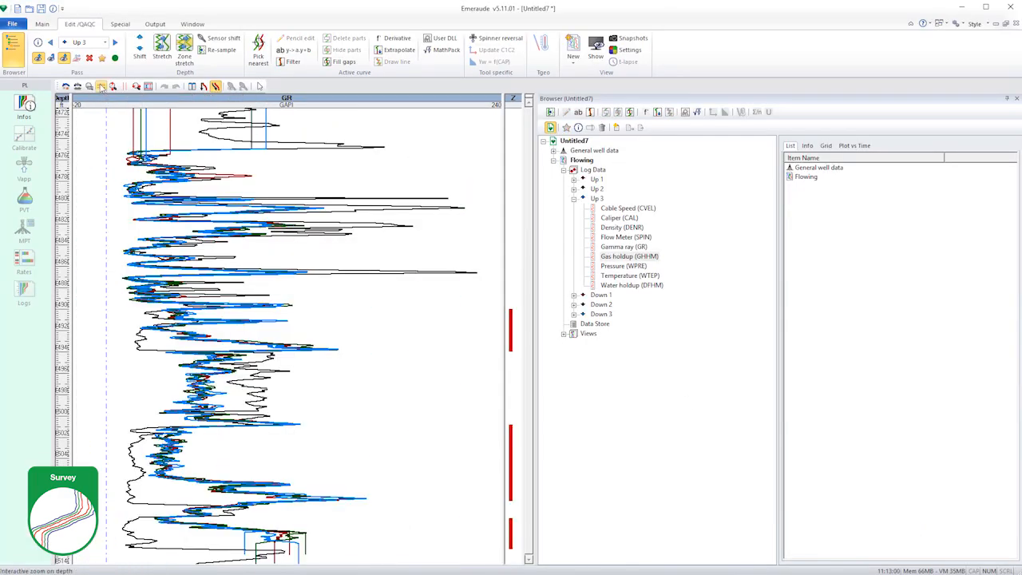
{"action": "left_click_drag", "start_coordinate": [205, 175], "coordinate": [206, 277]}
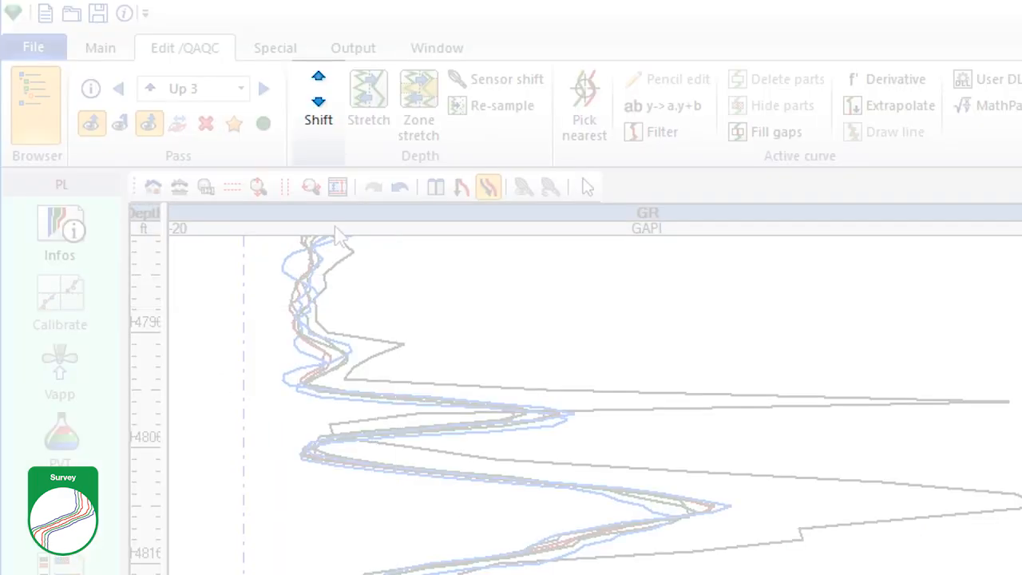
{"action": "left_click", "coordinate": [315, 121]}
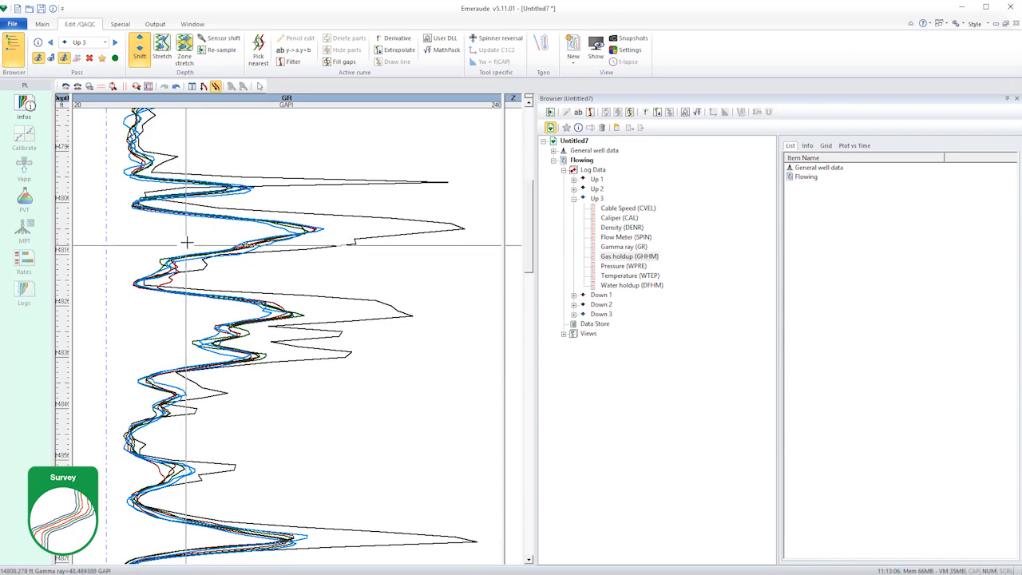
{"action": "left_click_drag", "start_coordinate": [189, 241], "coordinate": [199, 286]}
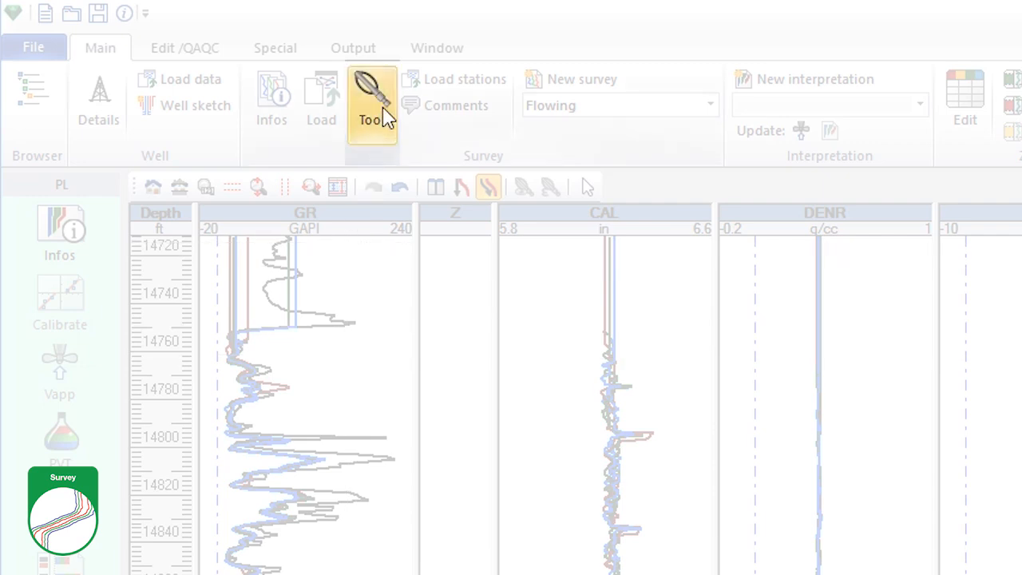
- Define the survey tool string with DENR density as a nuclear tool and a SPIN blade diameter of 3.5 in
{"action": "left_click", "coordinate": [167, 51]}
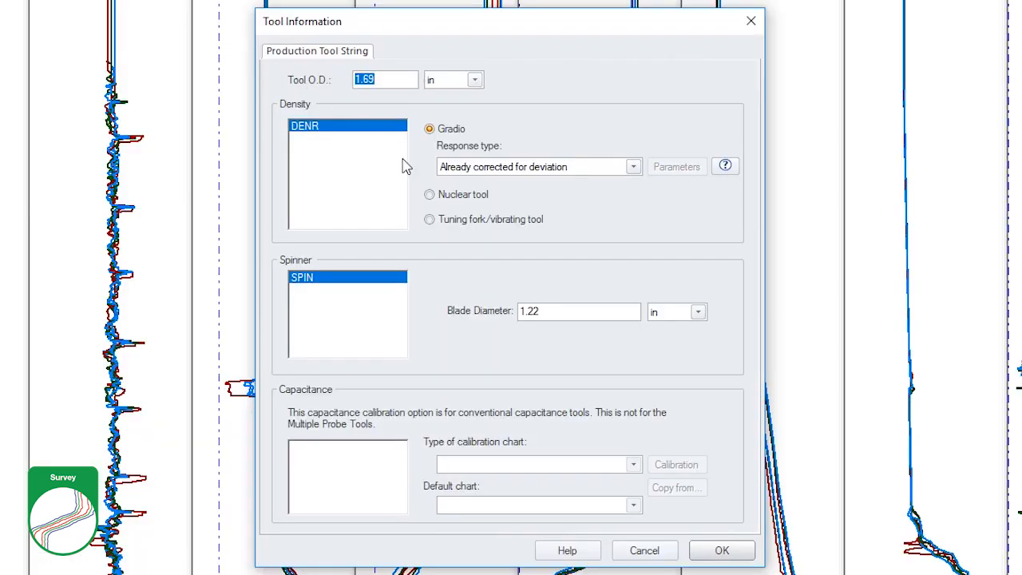
{"action": "left_click", "coordinate": [449, 200]}
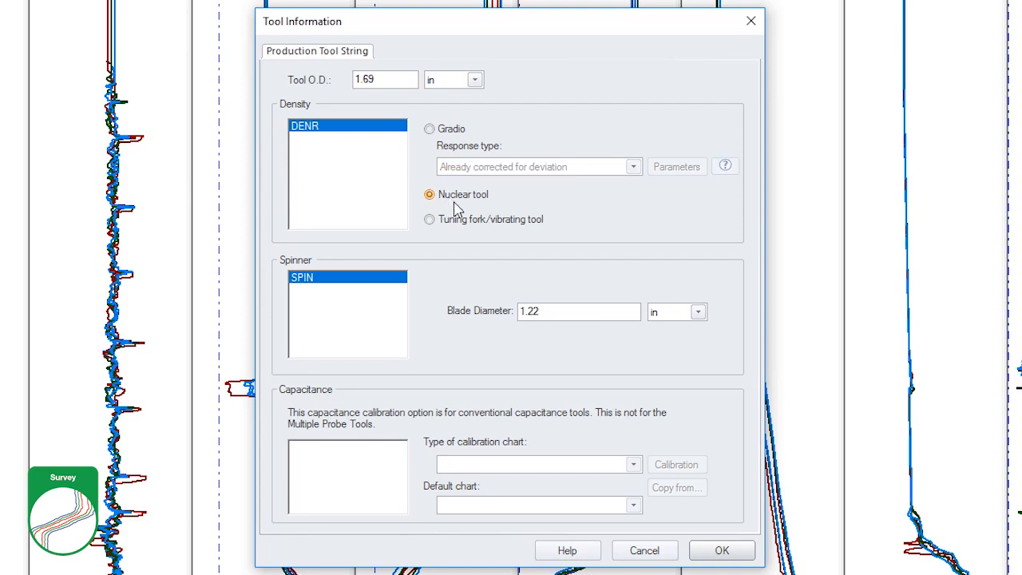
{"action": "left_click_drag", "start_coordinate": [575, 312], "coordinate": [422, 312]}
{"action": "type", "text": "3.5"}
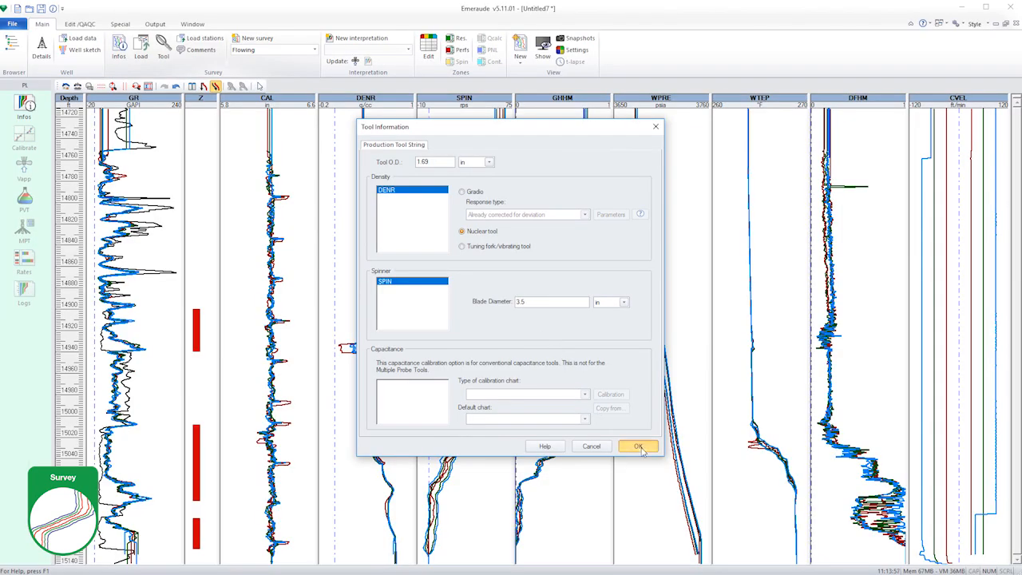
{"action": "left_click", "coordinate": [639, 447]}
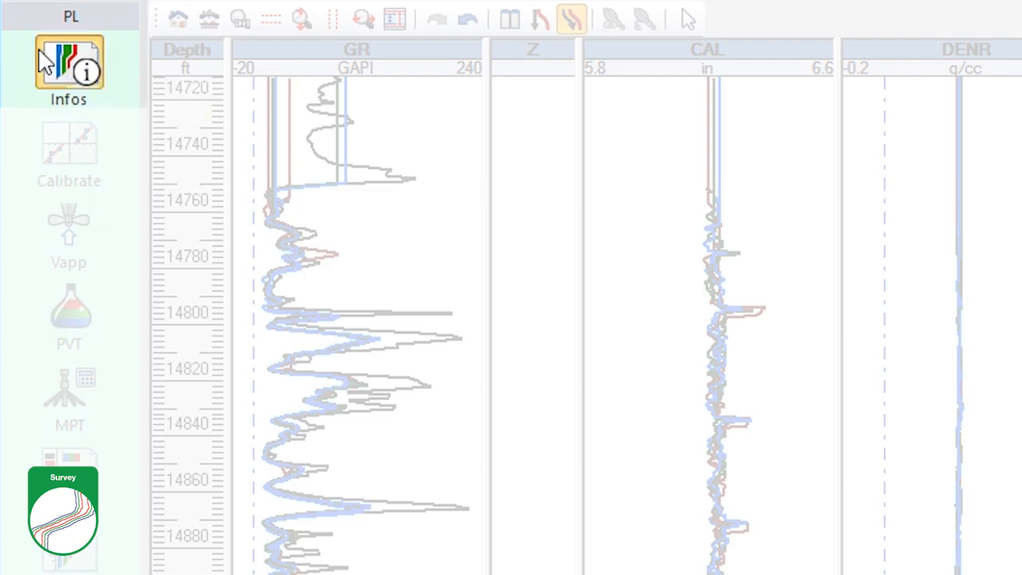
- Create a new PL interpretation named Interpretation # 1 with the short name I1
{"action": "left_click", "coordinate": [44, 62]}
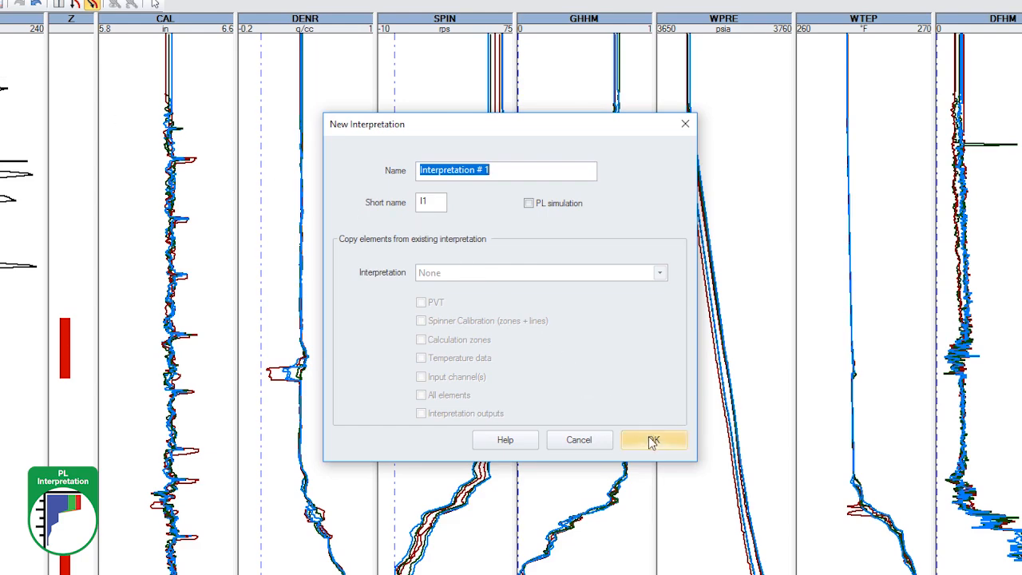
{"action": "left_click", "coordinate": [653, 441]}
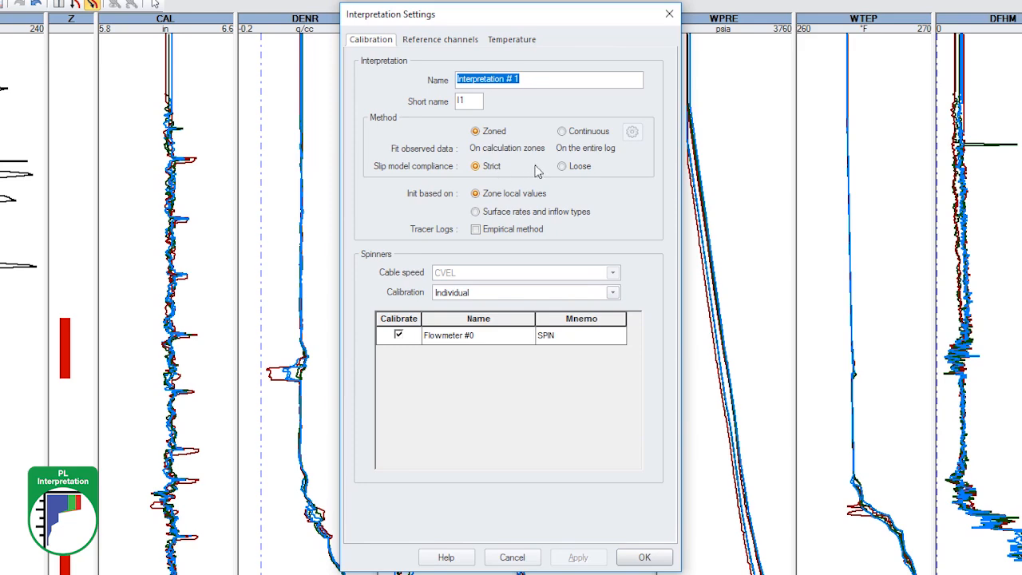
{"action": "left_click", "coordinate": [572, 170]}
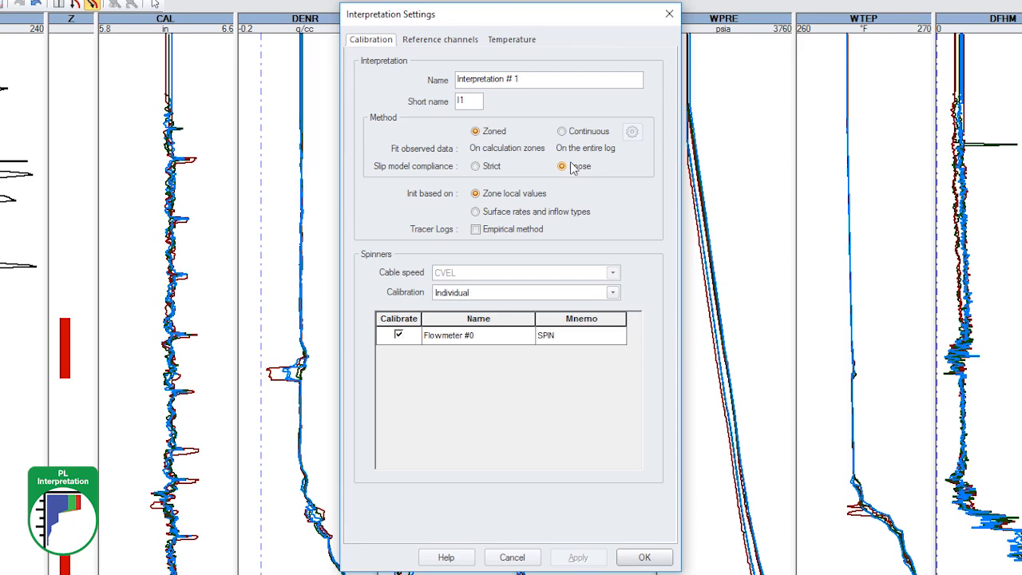
{"action": "left_click", "coordinate": [582, 136]}
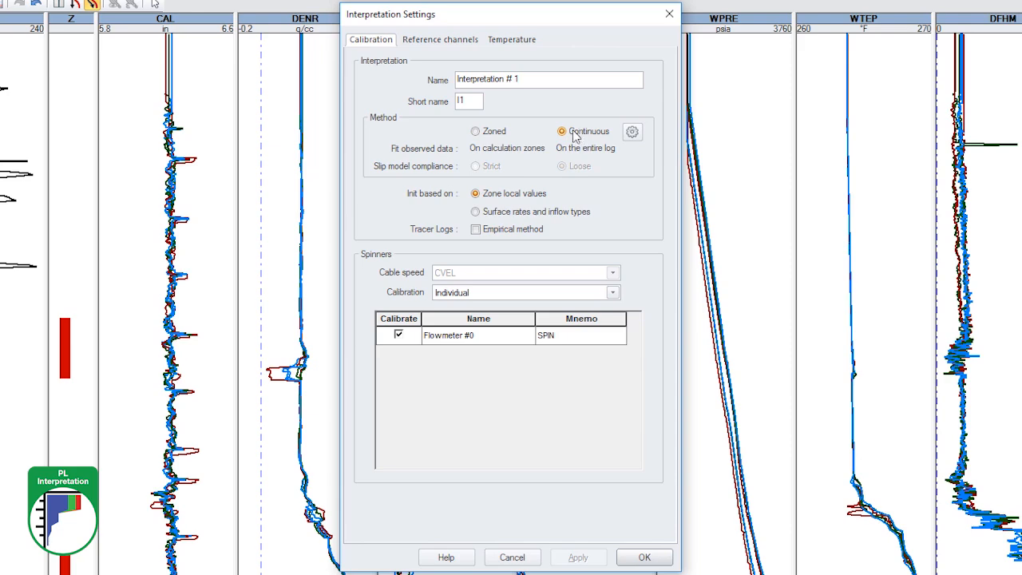
{"action": "left_click", "coordinate": [496, 135]}
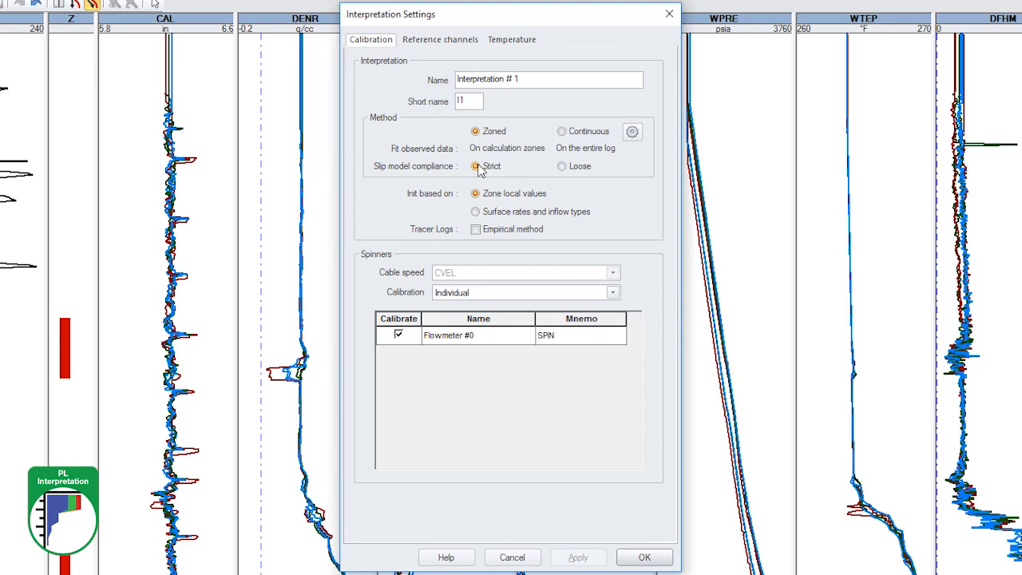
- Define the interpretation's temperature reference channel from the Down 1 pass only
{"action": "left_click", "coordinate": [449, 41]}
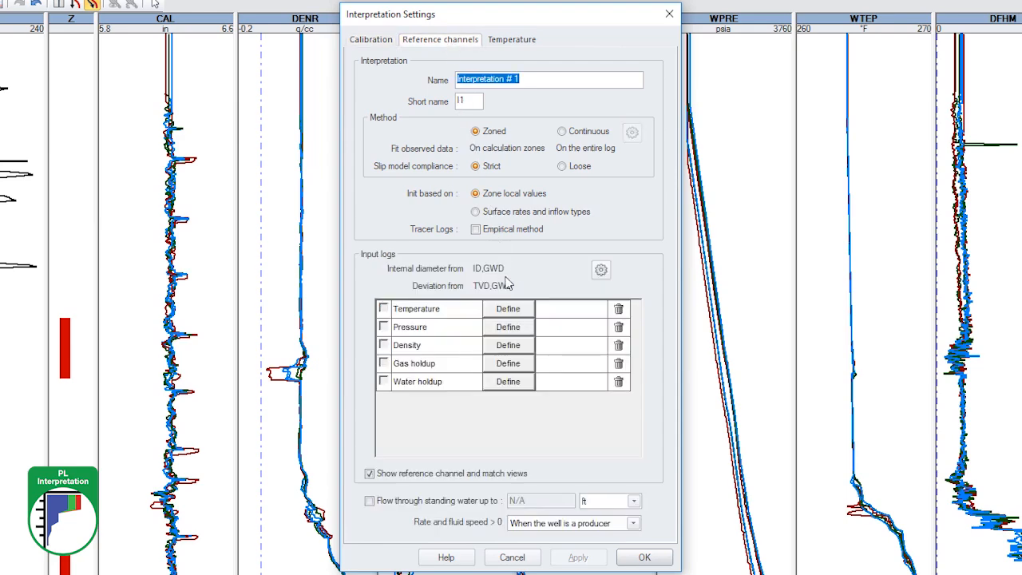
{"action": "left_click", "coordinate": [509, 309]}
{"action": "left_click", "coordinate": [537, 398]}
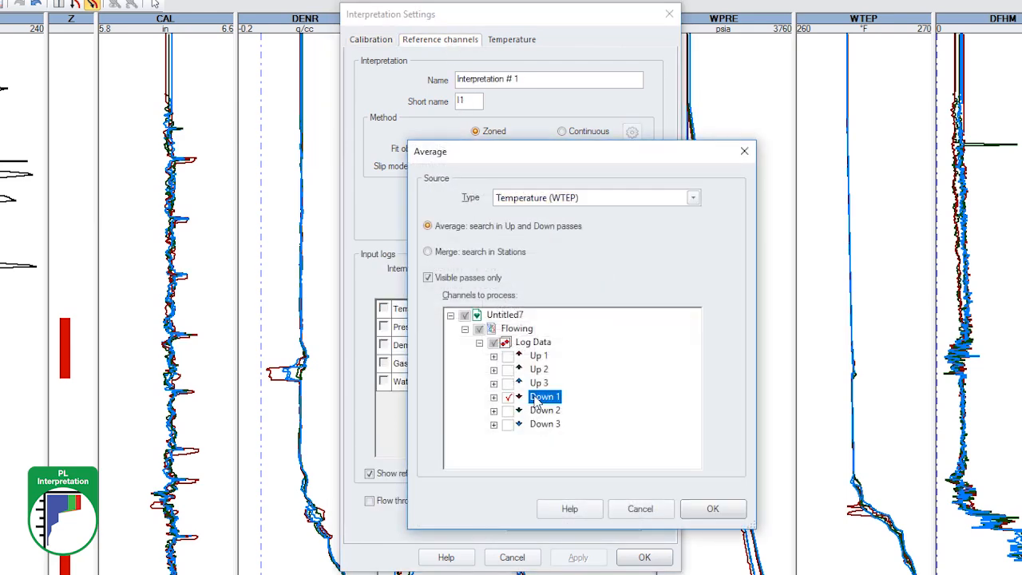
{"action": "left_click", "coordinate": [687, 508]}
- Define the pressure reference channel as the average of Down 1 to Down 3, and density as the average of all six passes
{"action": "left_click", "coordinate": [521, 329]}
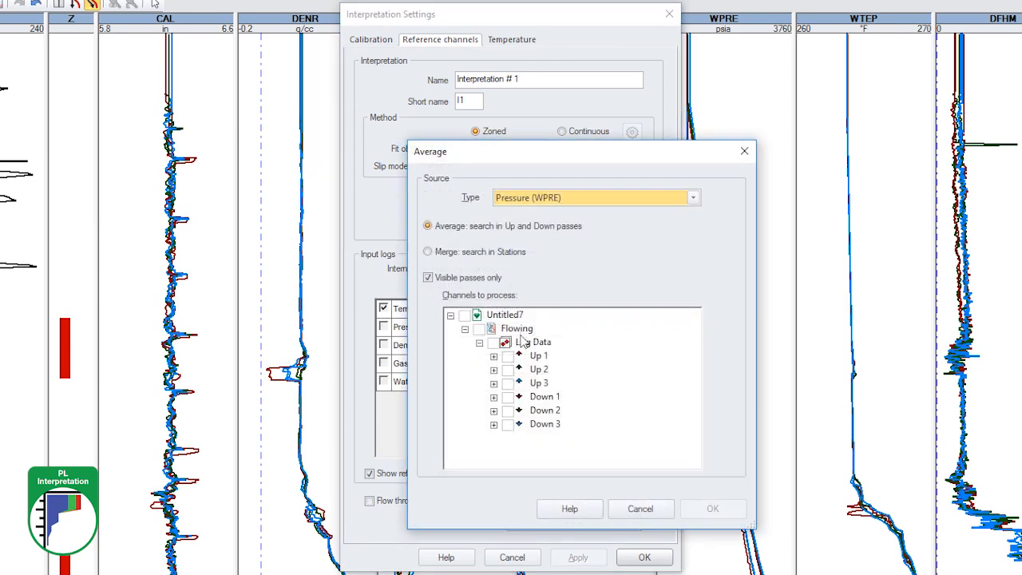
{"action": "left_click", "coordinate": [545, 410]}
{"action": "left_click", "coordinate": [546, 424]}
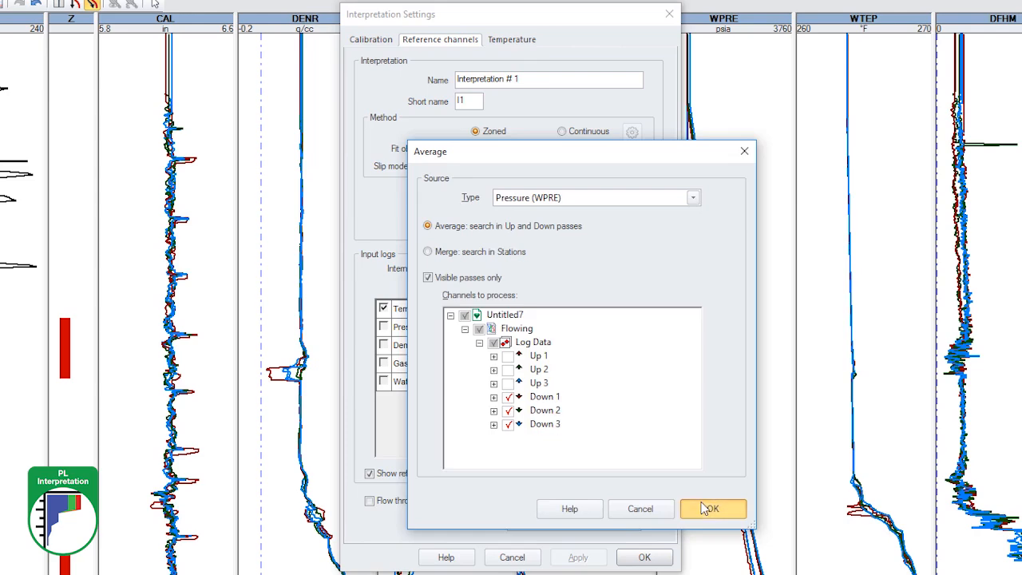
{"action": "left_click", "coordinate": [708, 509]}
{"action": "left_click", "coordinate": [516, 347]}
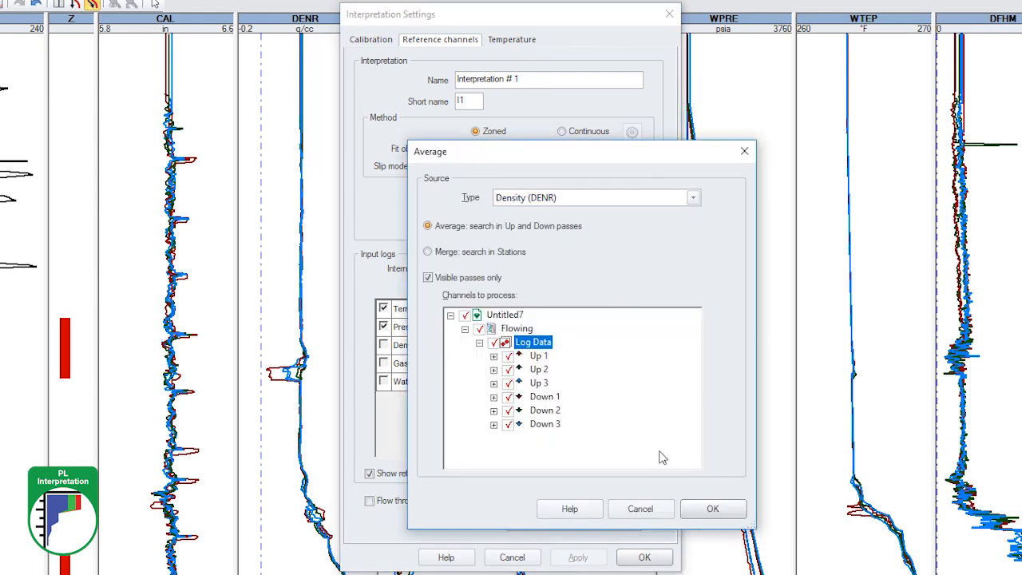
{"action": "left_click", "coordinate": [713, 508]}
- Define the gas holdup (GHHM) reference channel as the average of the Down 1, Down 2 and Down 3 passes
{"action": "left_click", "coordinate": [516, 363]}
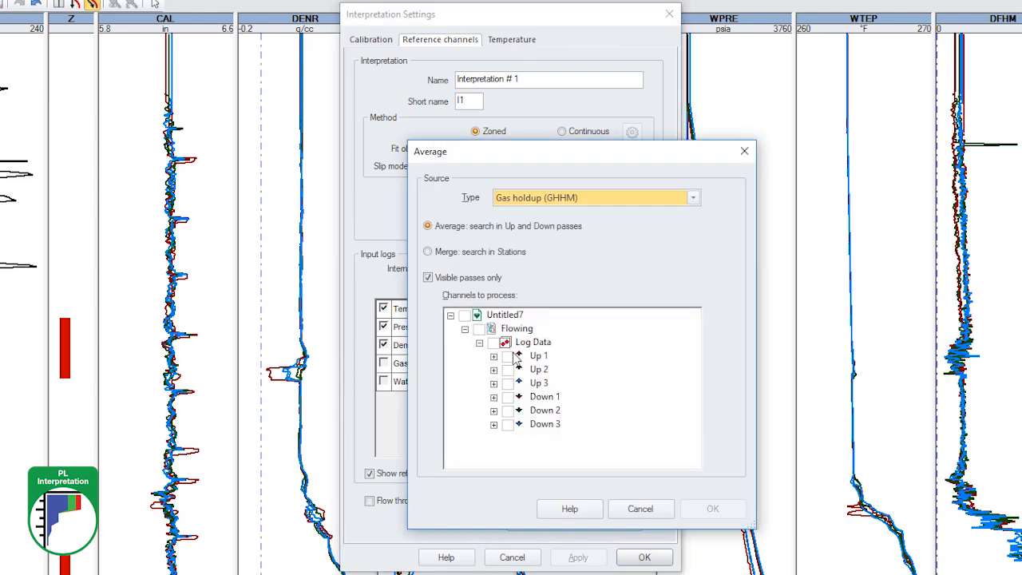
{"action": "left_click", "coordinate": [560, 400]}
{"action": "left_click", "coordinate": [556, 410]}
{"action": "left_click", "coordinate": [554, 424]}
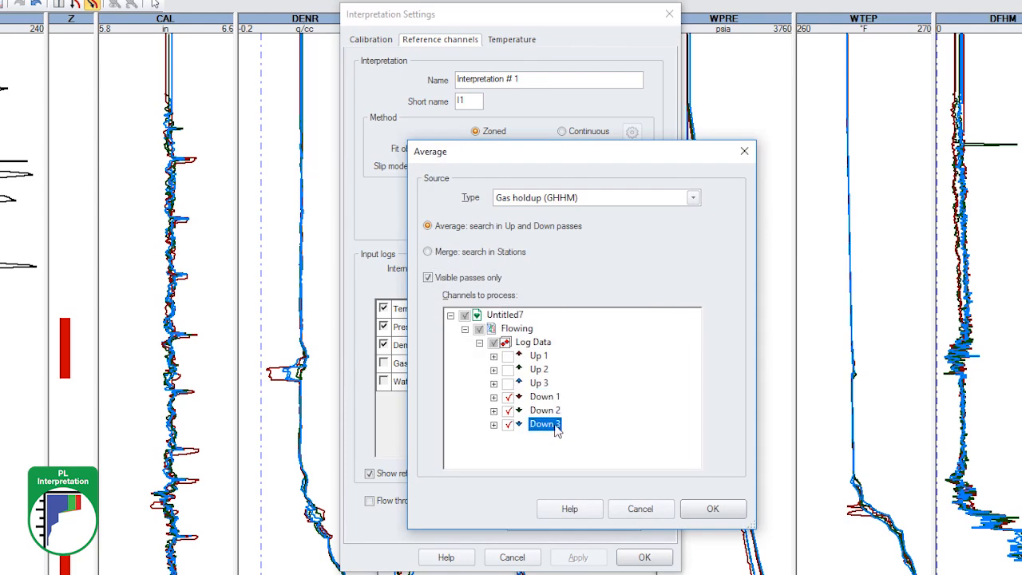
{"action": "left_click", "coordinate": [713, 509]}
- Define the water holdup (DFHM) reference channel as the average of Down 1, Down 2 and Down 3, and accept the interpretation settings
{"action": "left_click", "coordinate": [508, 381]}
{"action": "left_click", "coordinate": [559, 397]}
{"action": "left_click", "coordinate": [557, 410]}
{"action": "left_click", "coordinate": [557, 424]}
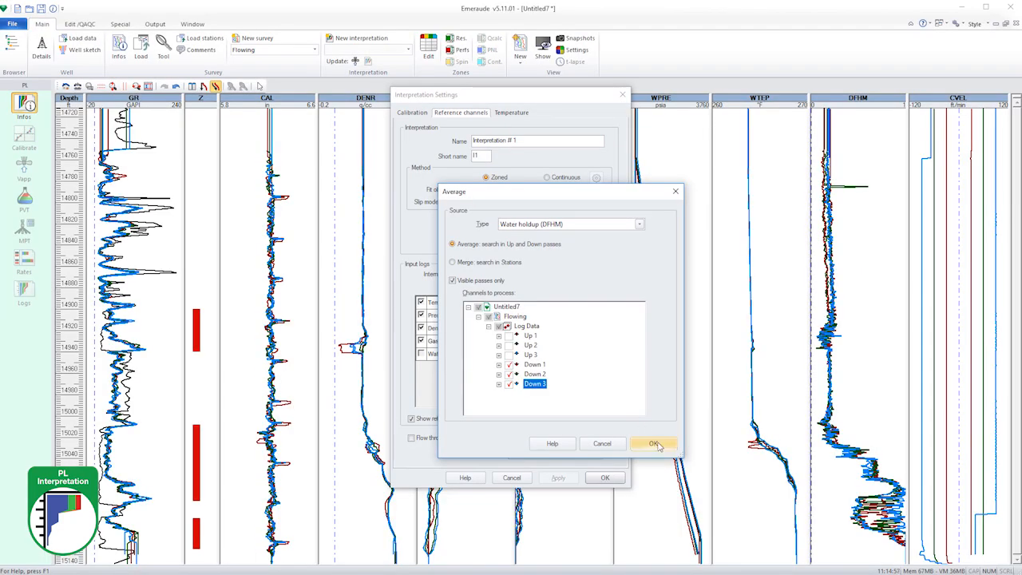
{"action": "left_click", "coordinate": [654, 443]}
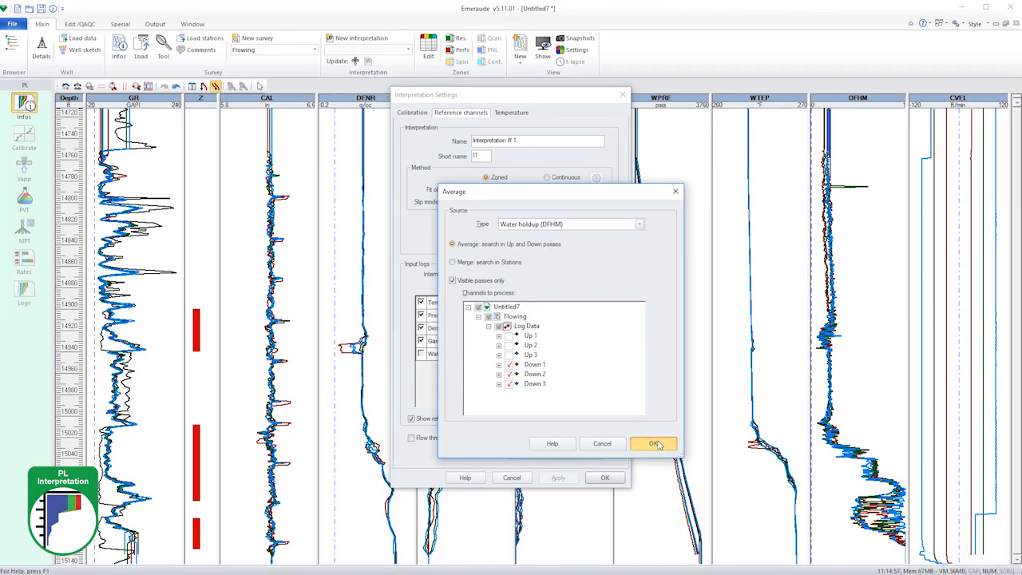
{"action": "left_click", "coordinate": [609, 478]}
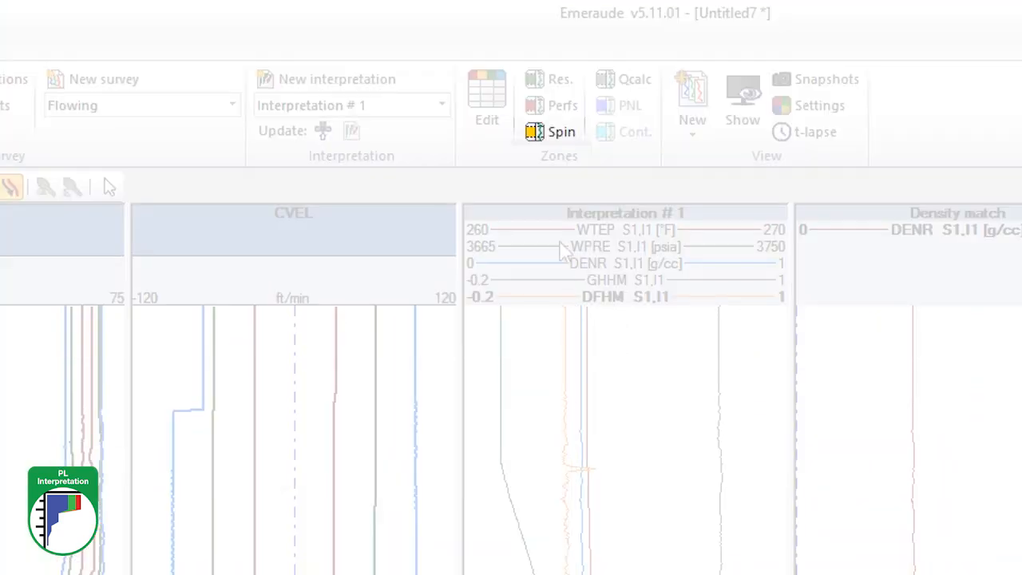
- Create two spinner calibration zones on the SPIN track, at about 14846 to 14865 ft and about 15083 to 15091 ft
{"action": "left_click", "coordinate": [559, 132]}
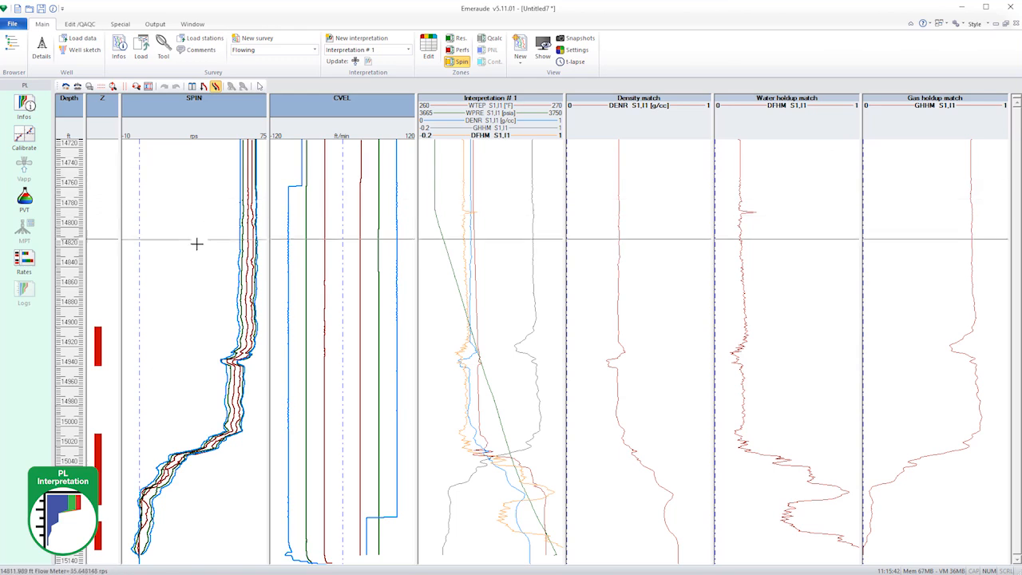
{"action": "left_click_drag", "start_coordinate": [186, 273], "coordinate": [195, 289]}
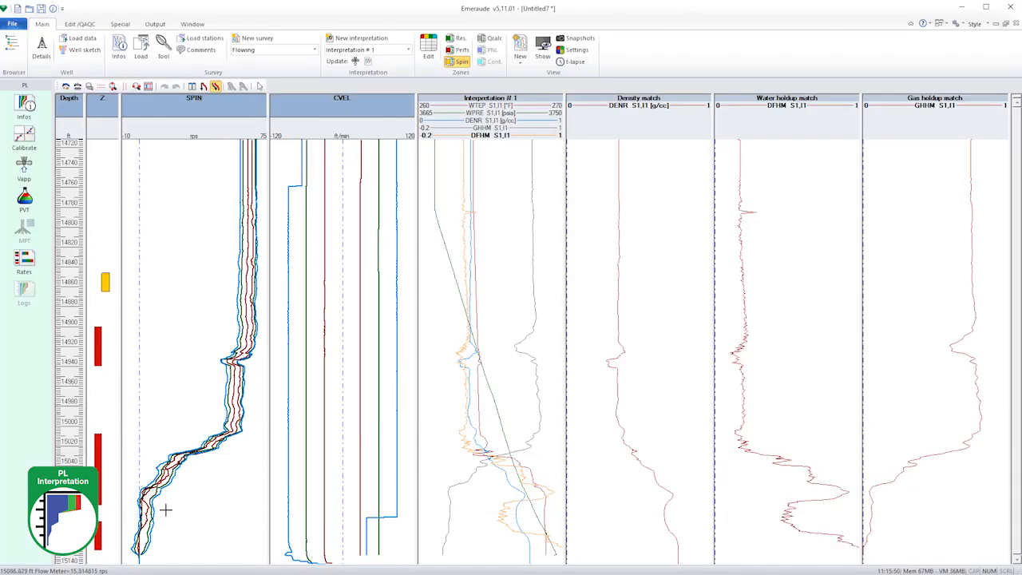
{"action": "left_click_drag", "start_coordinate": [167, 508], "coordinate": [166, 515]}
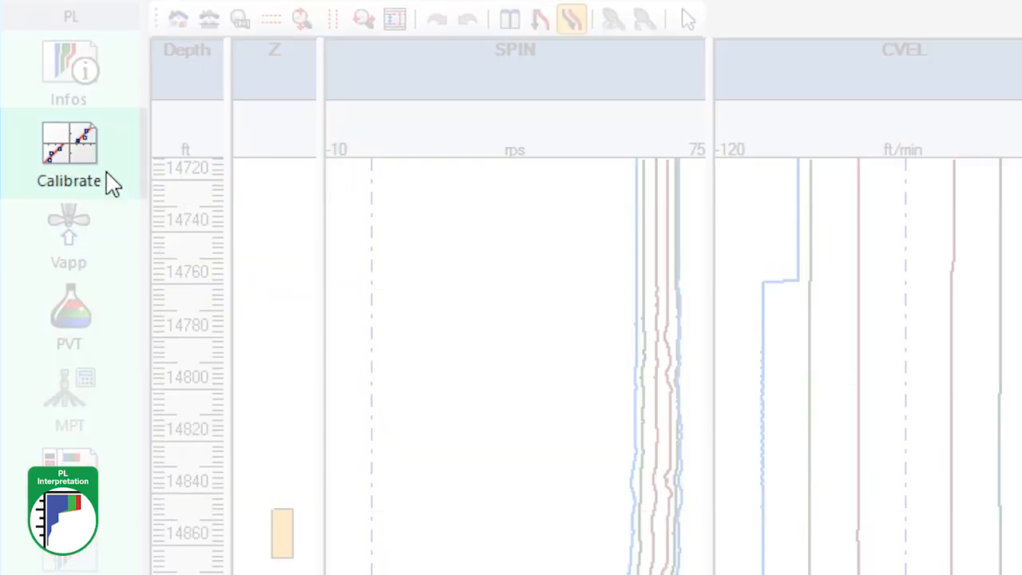
- Open the SPIN calibration and examine the crossplot points of calibration zone 1
{"action": "left_click", "coordinate": [86, 173]}
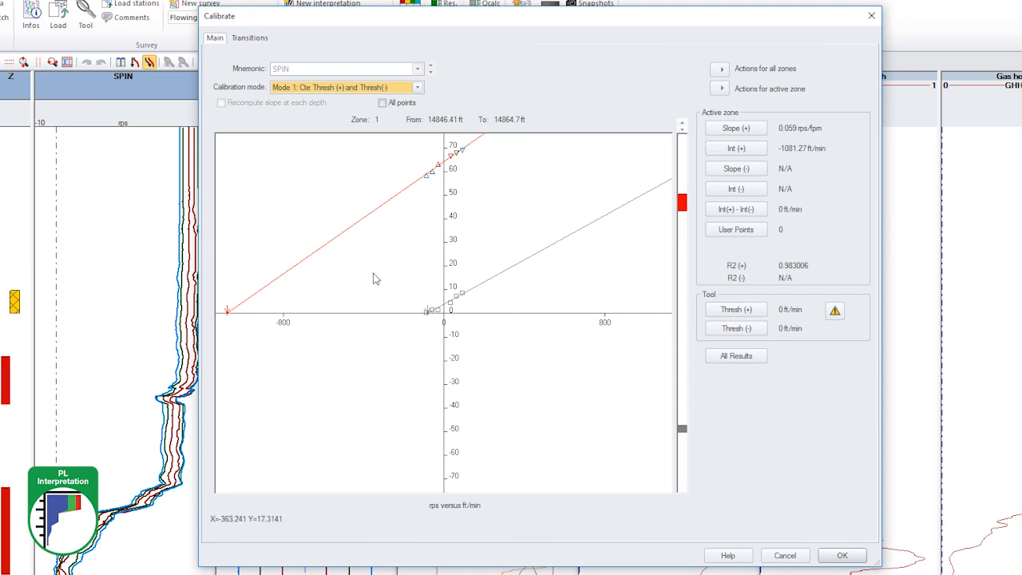
{"action": "right_click", "coordinate": [376, 273]}
{"action": "left_click", "coordinate": [393, 281]}
{"action": "left_click_drag", "start_coordinate": [405, 274], "coordinate": [498, 337]}
- In spinner calibration zone 2, exclude the Up 1 and Up 3 points from the regression
{"action": "left_click", "coordinate": [682, 431]}
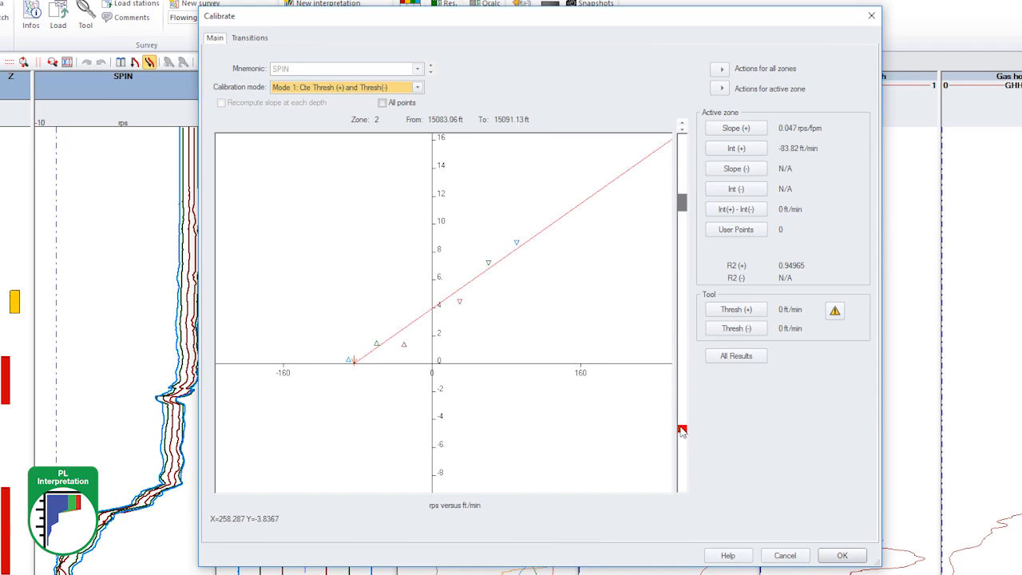
{"action": "left_click", "coordinate": [402, 104]}
{"action": "left_click", "coordinate": [402, 103]}
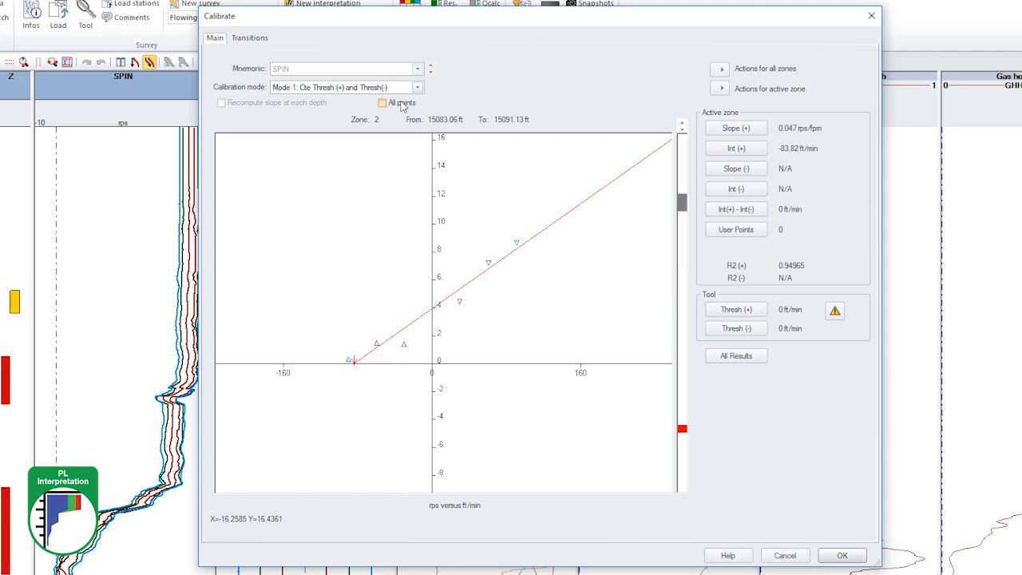
{"action": "left_click", "coordinate": [405, 347]}
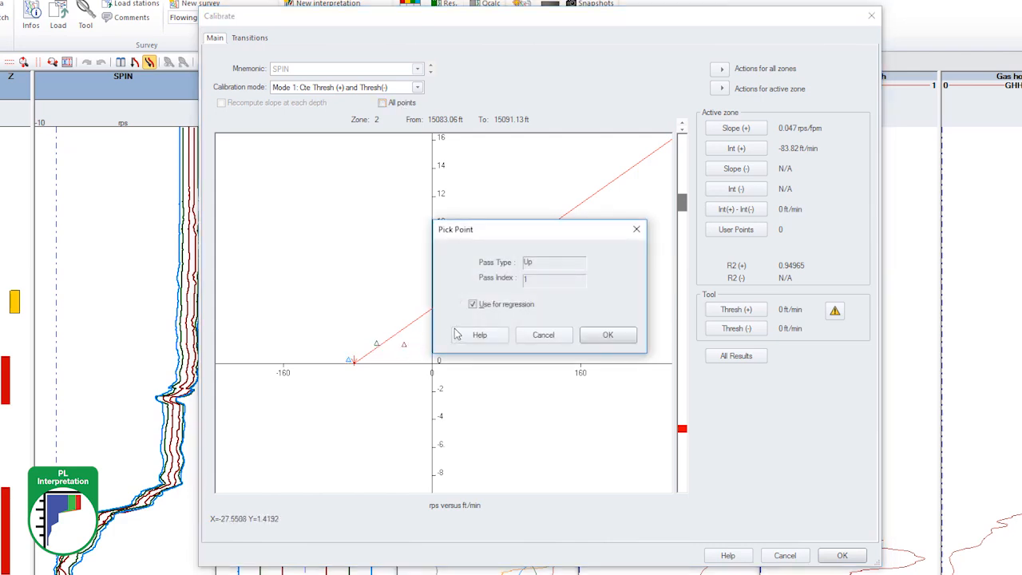
{"action": "left_click", "coordinate": [606, 335]}
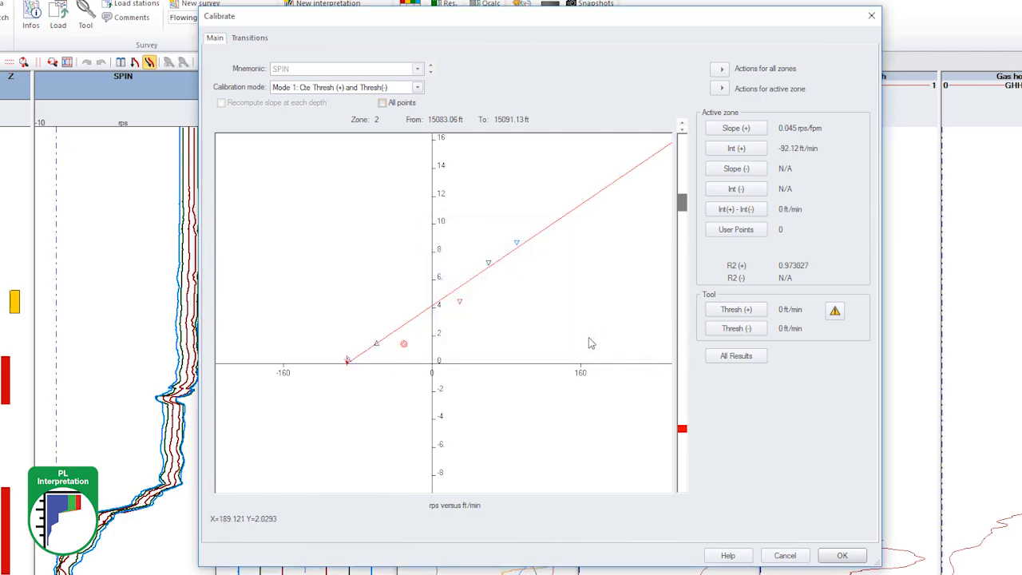
{"action": "left_click", "coordinate": [347, 361]}
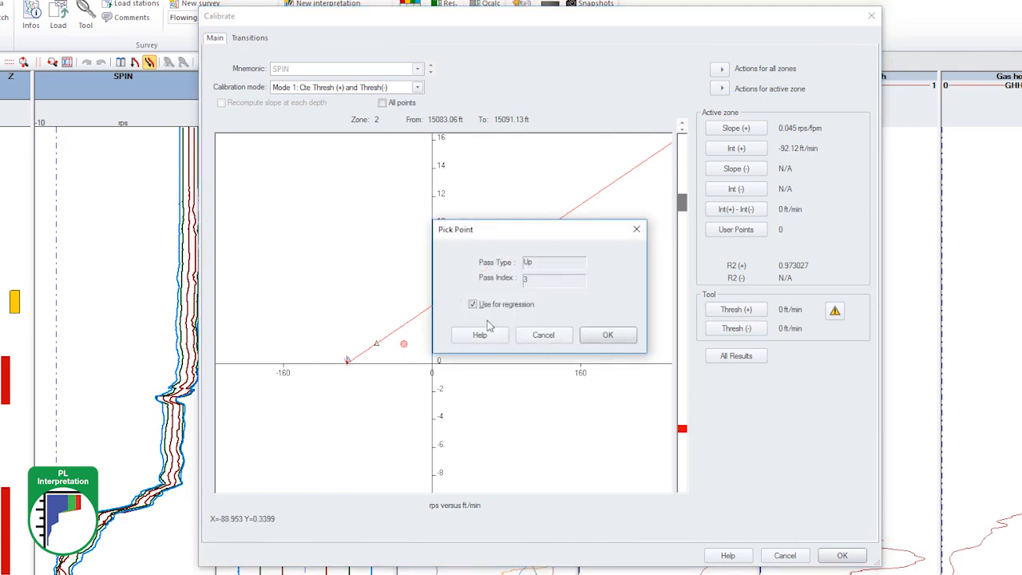
{"action": "left_click", "coordinate": [622, 335]}
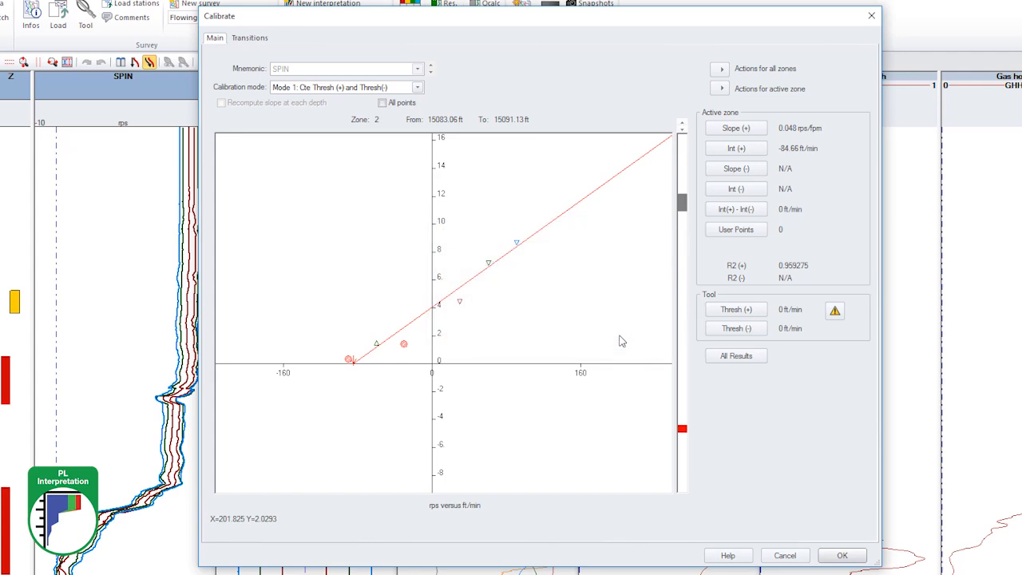
- Set the spinner's positive threshold to 3 ft/min and its negative threshold to -3 ft/min
{"action": "left_click", "coordinate": [711, 310]}
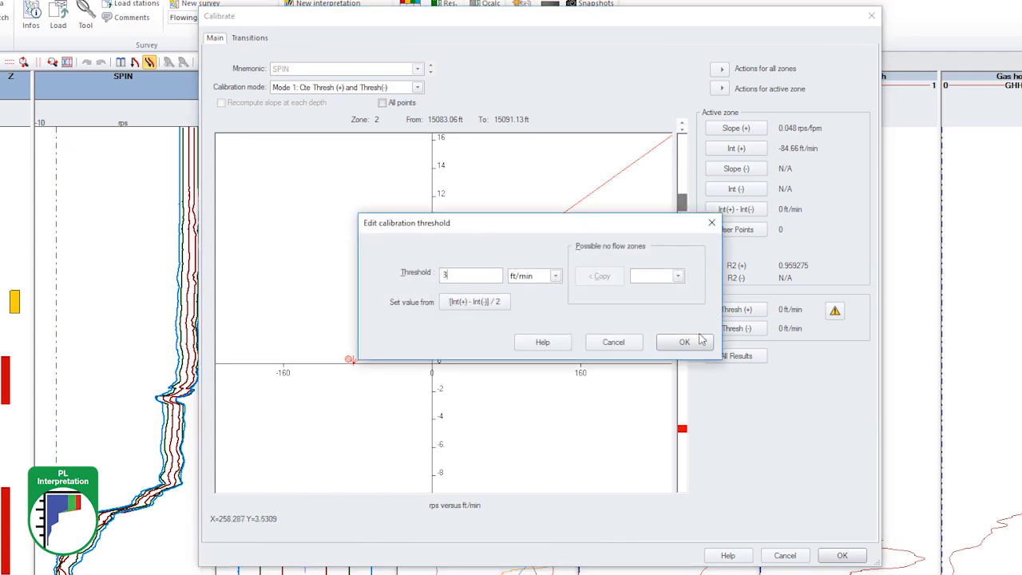
{"action": "type", "text": "3"}
{"action": "left_click", "coordinate": [700, 338]}
{"action": "left_click", "coordinate": [734, 329]}
{"action": "left_click", "coordinate": [686, 343]}
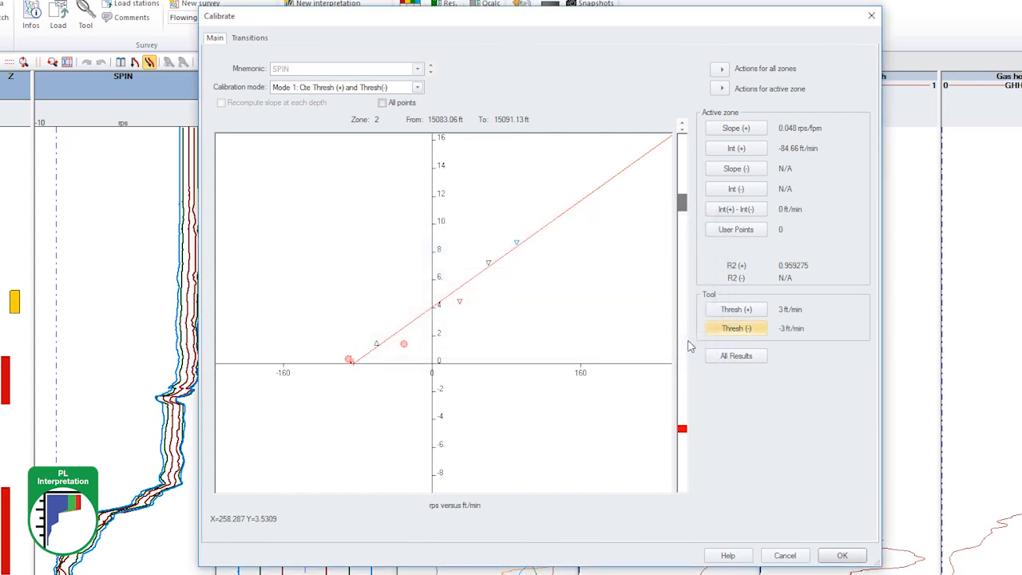
- Use free calibration transitions, applying zone 1 down to 15000 ft and zone 2 from 15080 ft, and accept the calibration
{"action": "left_click", "coordinate": [250, 38]}
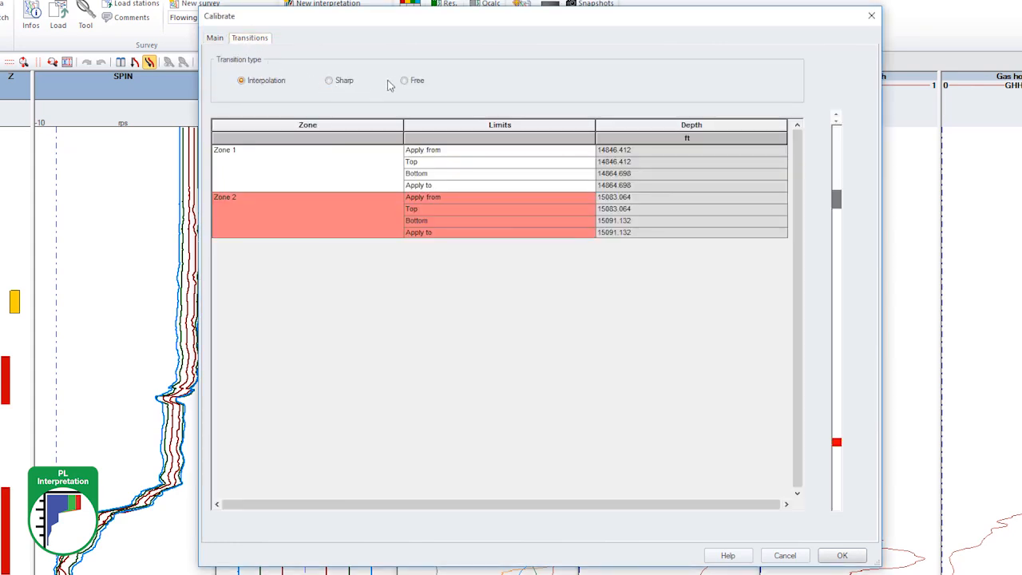
{"action": "left_click", "coordinate": [413, 85]}
{"action": "left_click", "coordinate": [661, 188]}
{"action": "type", "text": "15000.000"}
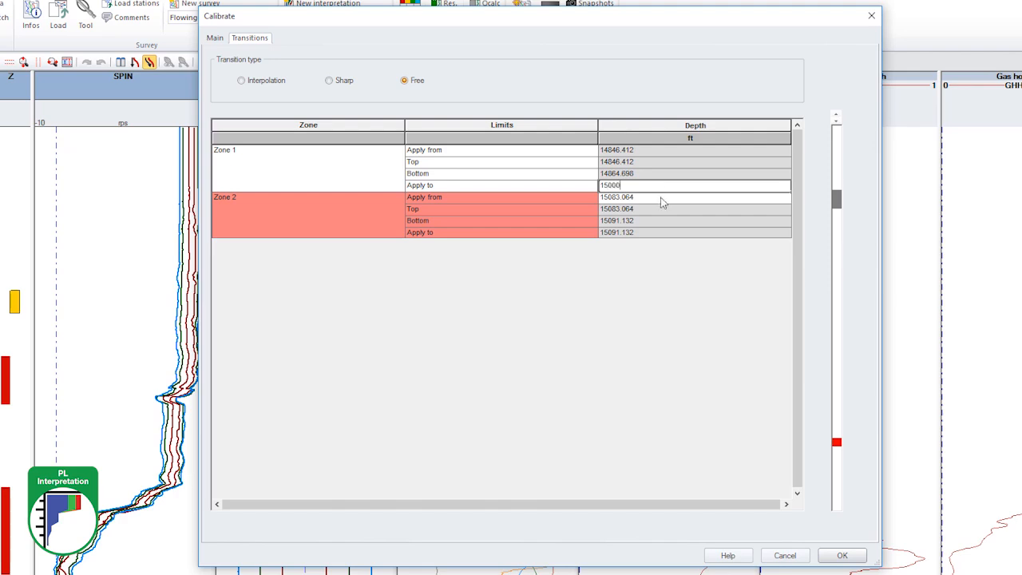
{"action": "left_click", "coordinate": [662, 197]}
{"action": "type", "text": "1"}
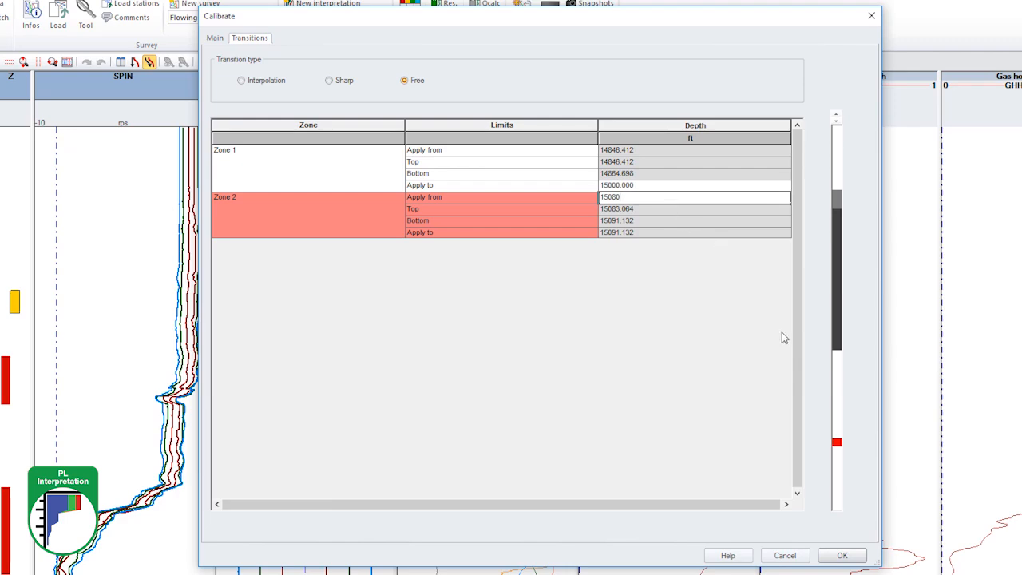
{"action": "left_click", "coordinate": [843, 556]}
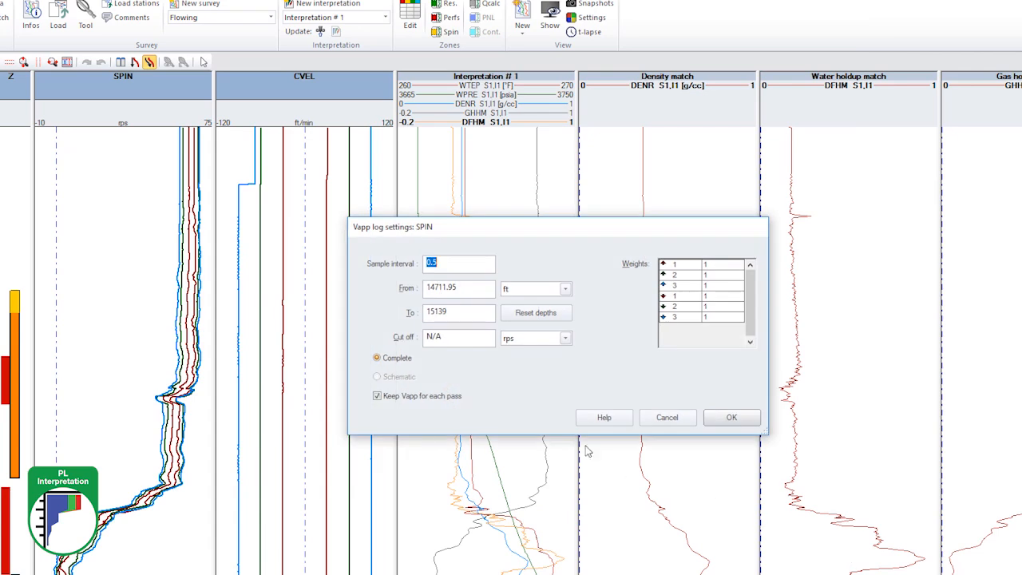
- Compute the SPIN apparent velocity logs with a cut-off of 0.5 rps
{"action": "left_click_drag", "start_coordinate": [460, 339], "coordinate": [392, 342]}
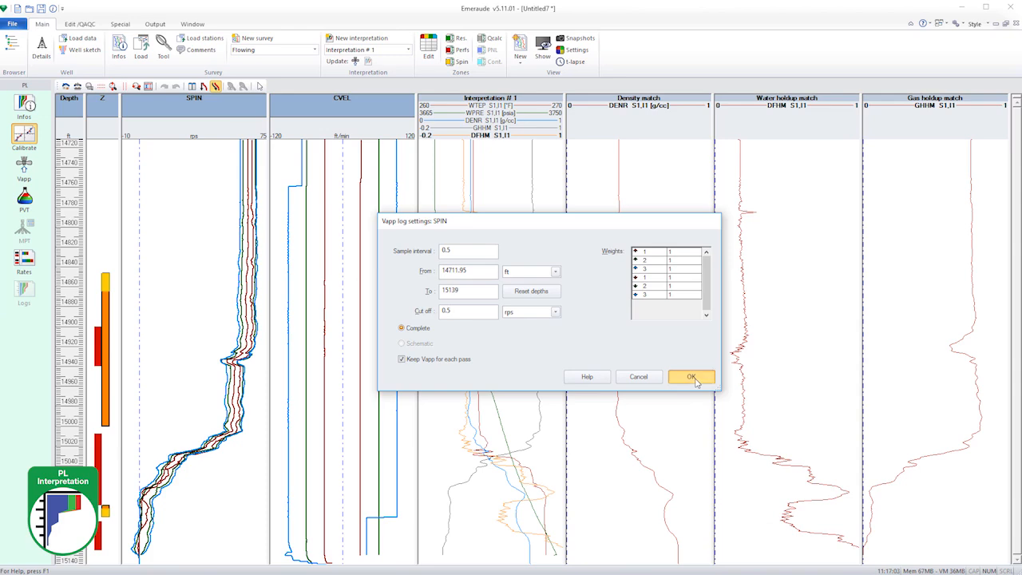
{"action": "left_click", "coordinate": [732, 417]}
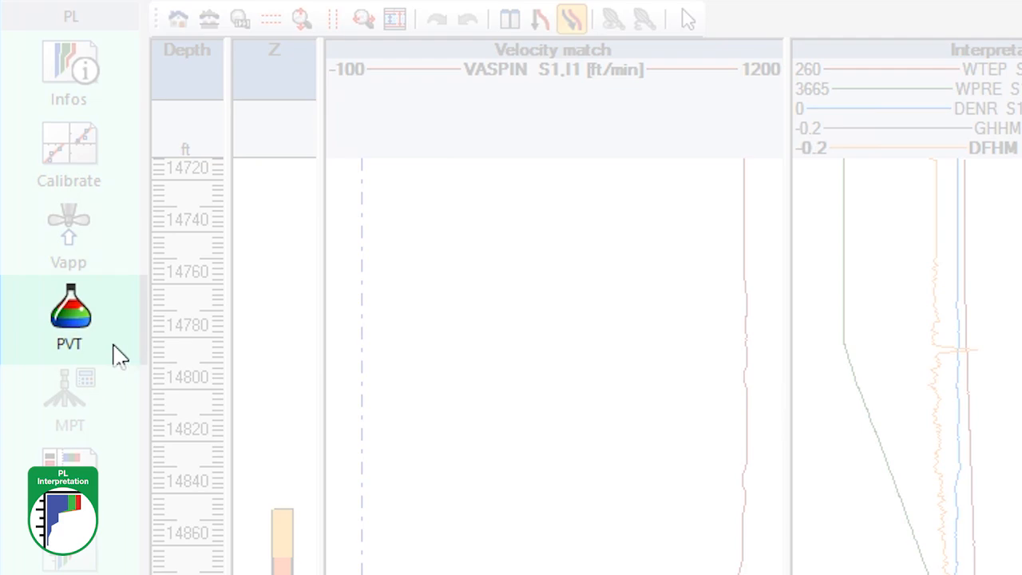
- In the PVT definition, add water to the saturated oil fluid and set the solution gas-oil ratio to 1100 cf/bbl
{"action": "left_click", "coordinate": [76, 326]}
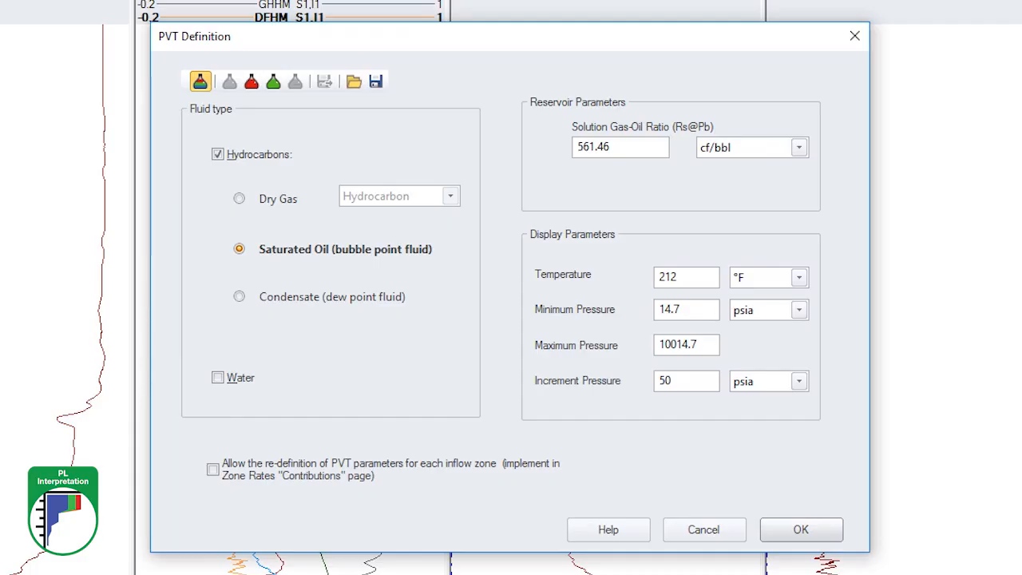
{"action": "left_click", "coordinate": [217, 378]}
{"action": "left_click_drag", "start_coordinate": [648, 165], "coordinate": [520, 153]}
{"action": "type", "text": "1100"}
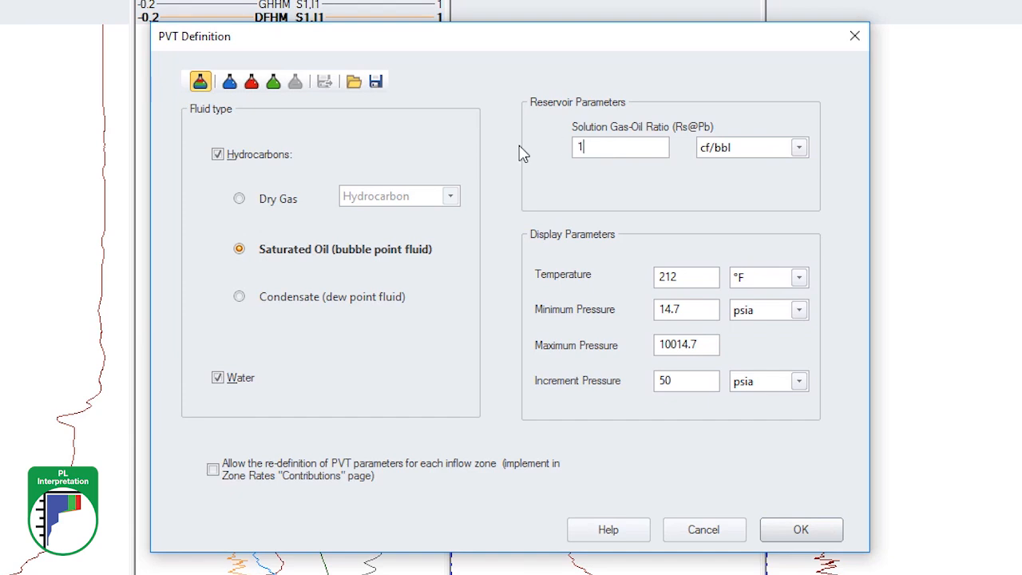
- Set the PVT water salinity to 2000 ppm and the user-defined gas specific gravity to 0.78
{"action": "left_click", "coordinate": [229, 83]}
{"action": "type", "text": "2000"}
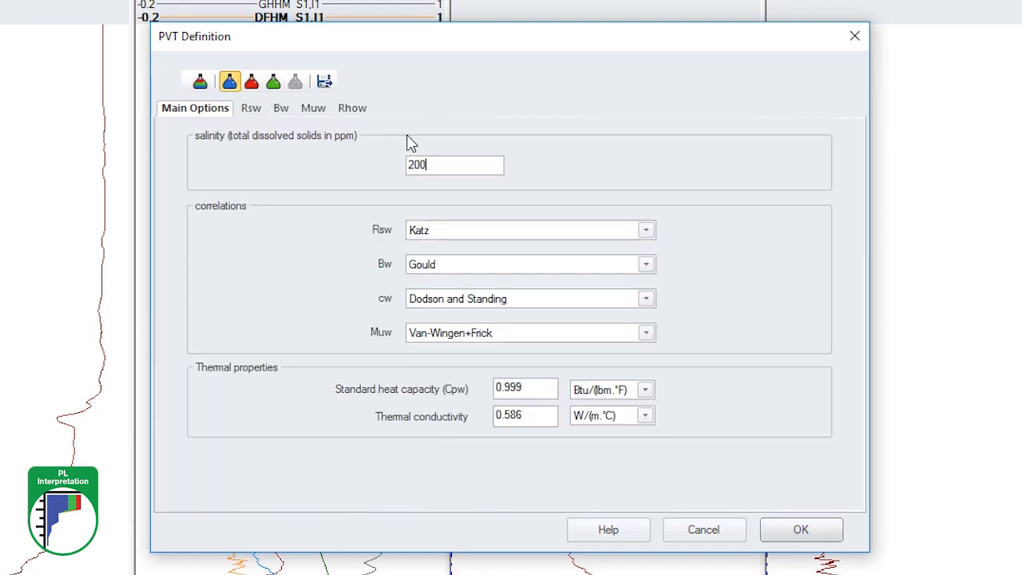
{"action": "left_click", "coordinate": [252, 81]}
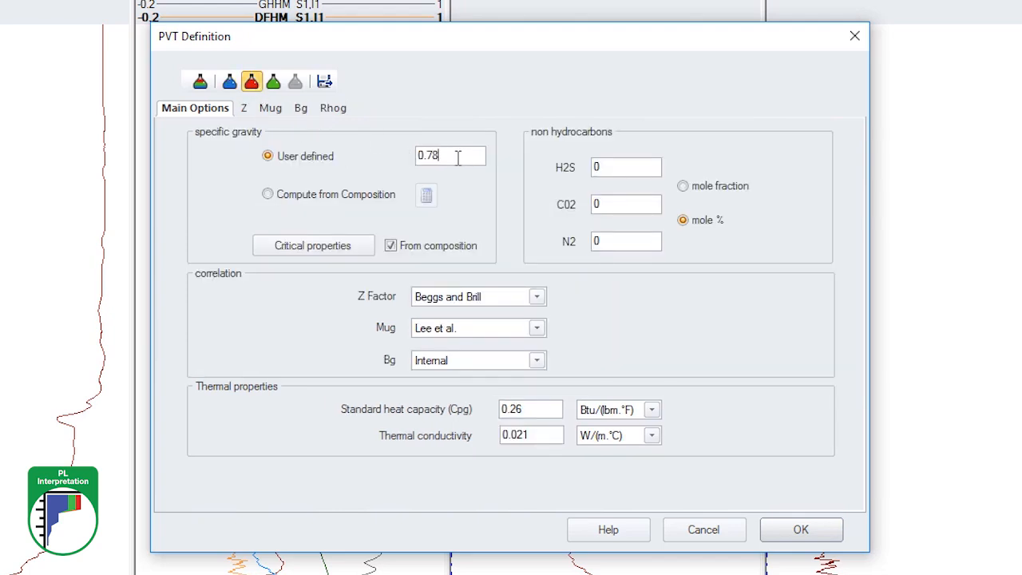
- Express the PVT oil gravity in °API and set it to 35.5
{"action": "left_click", "coordinate": [273, 83]}
{"action": "left_click", "coordinate": [661, 163]}
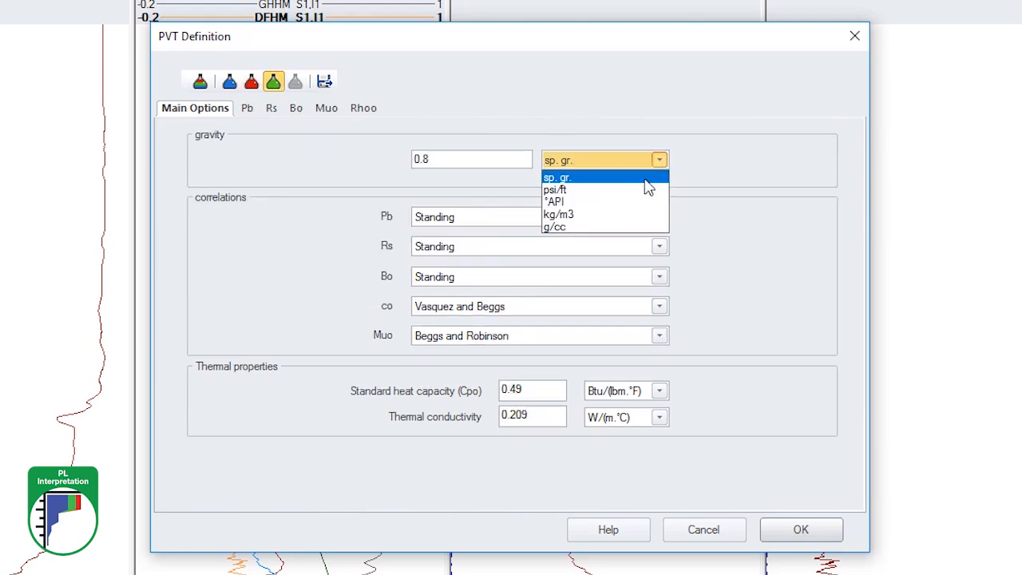
{"action": "left_click", "coordinate": [635, 205]}
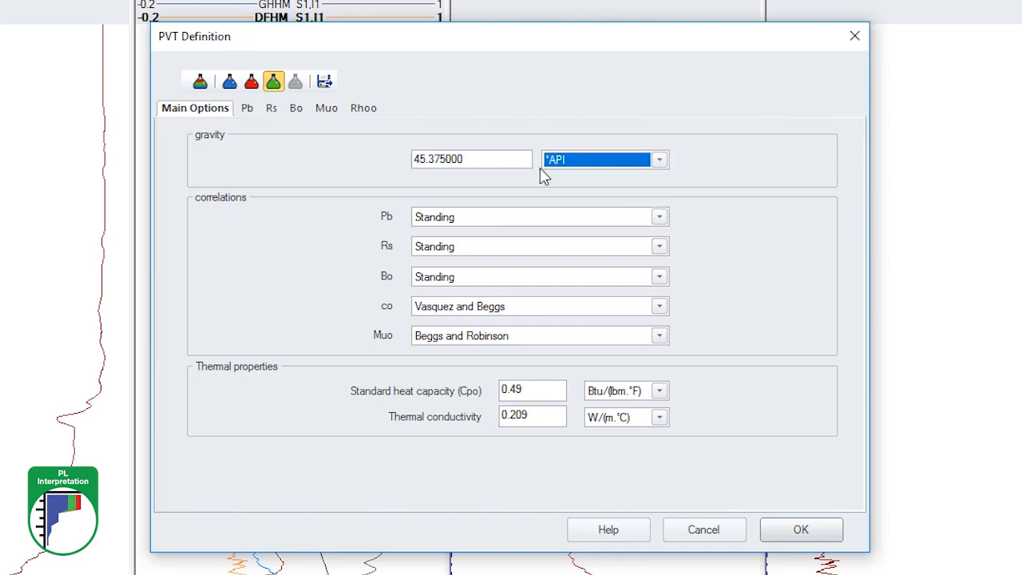
{"action": "double_click", "coordinate": [516, 158]}
{"action": "type", "text": "35.5"}
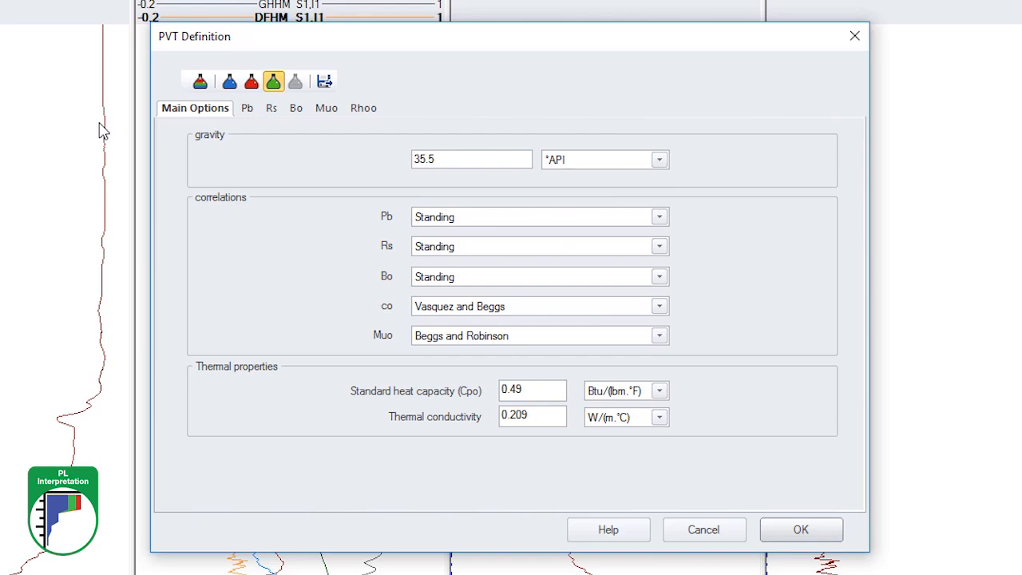
- Match the Standing bubble point correlation to 4650.4 psia at 205 °F and 4832.6 psia at 265 °F, and accept the PVT definition
{"action": "left_click", "coordinate": [245, 112]}
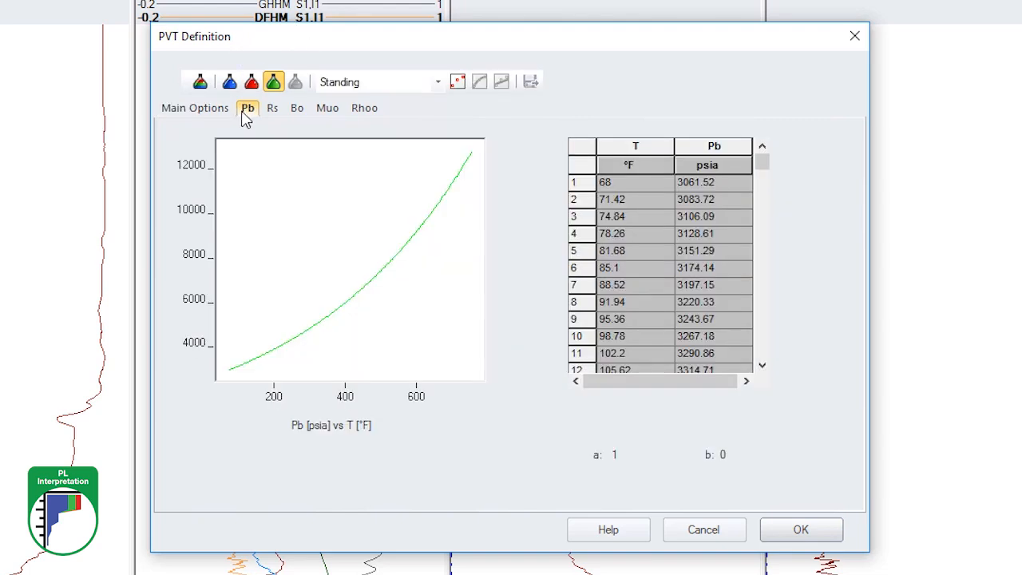
{"action": "left_click", "coordinate": [458, 81]}
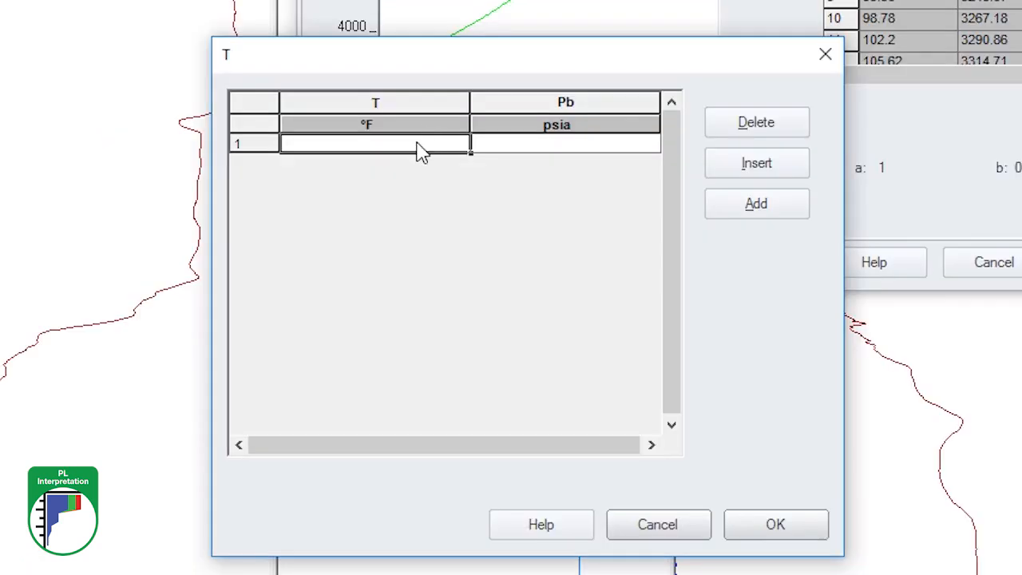
{"action": "type", "text": "205"}
{"action": "key", "text": "Tab"}
{"action": "type", "text": "4650.4"}
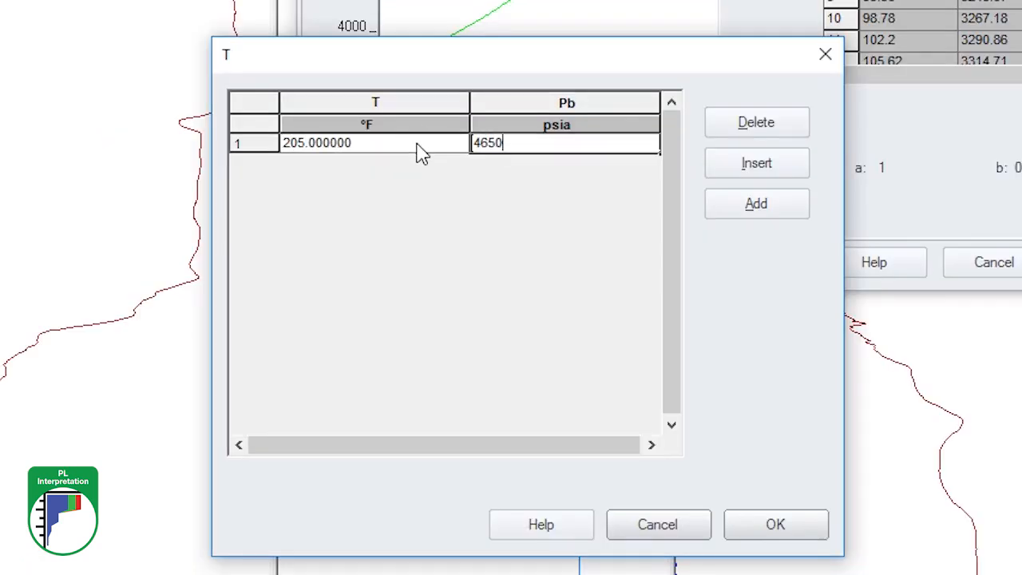
{"action": "key", "text": "Tab"}
{"action": "type", "text": "265"}
{"action": "key", "text": "Tab"}
{"action": "type", "text": "483"}
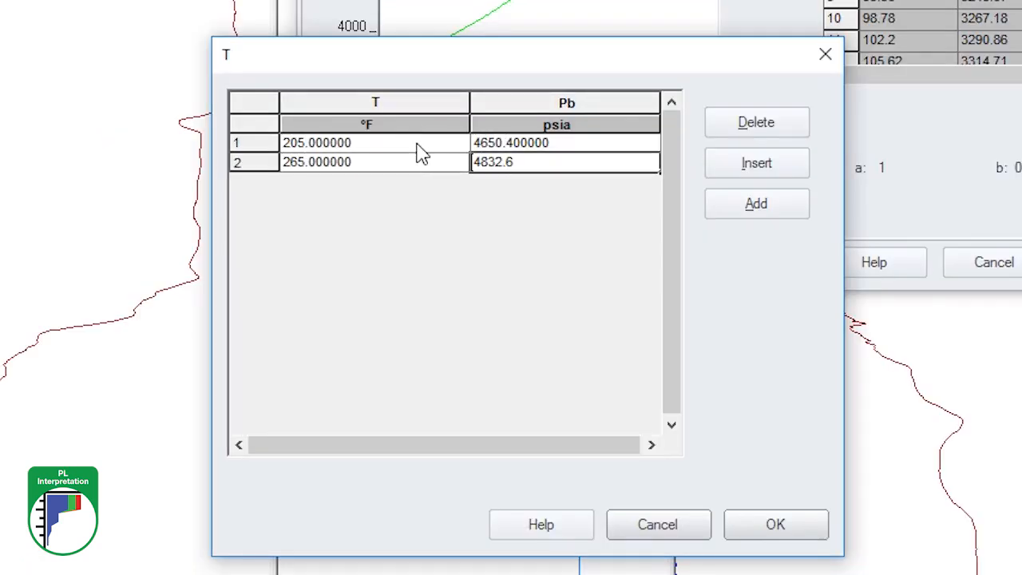
{"action": "left_click", "coordinate": [775, 524]}
{"action": "left_click", "coordinate": [481, 83]}
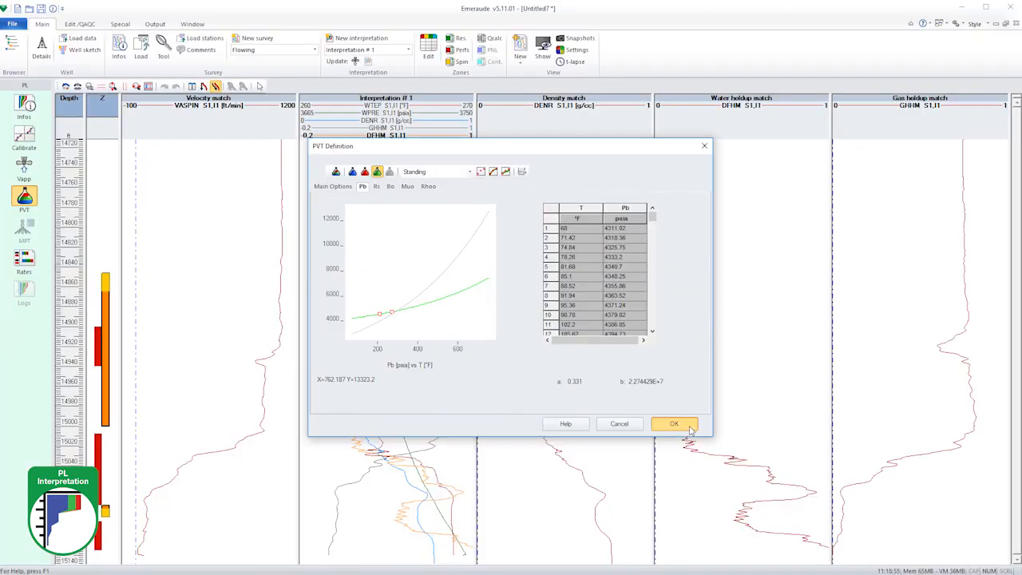
{"action": "left_click", "coordinate": [801, 530]}
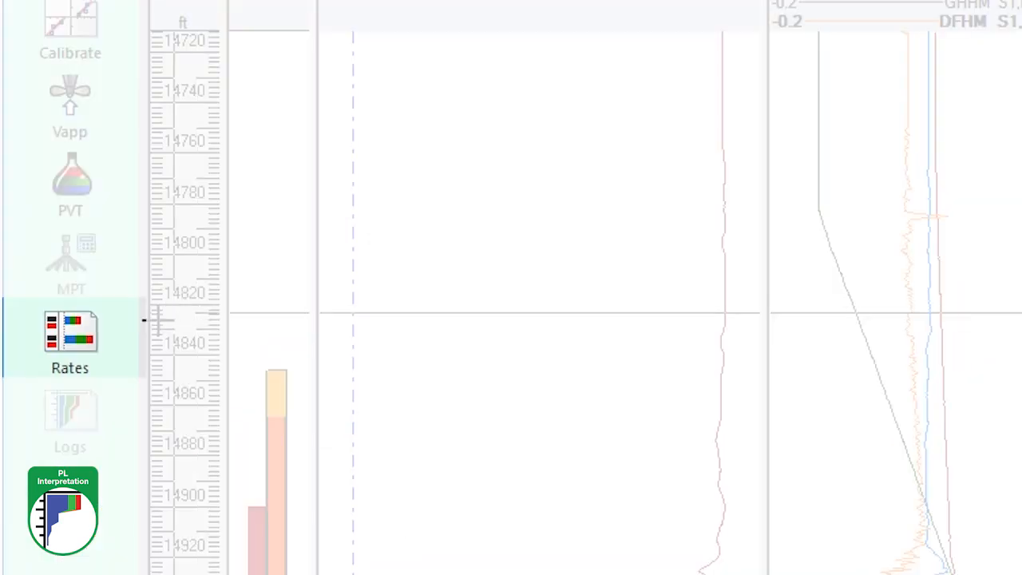
- Initialize the rate calculation zones interactively, creating the first zone at about 14777 to 14806 ft
{"action": "left_click", "coordinate": [77, 352]}
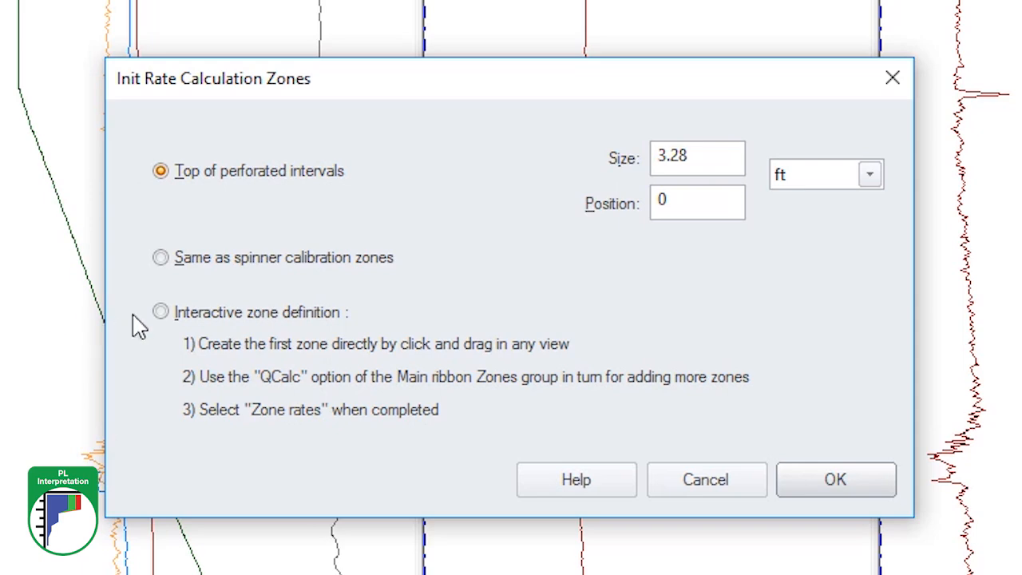
{"action": "left_click", "coordinate": [178, 315]}
{"action": "left_click", "coordinate": [824, 488]}
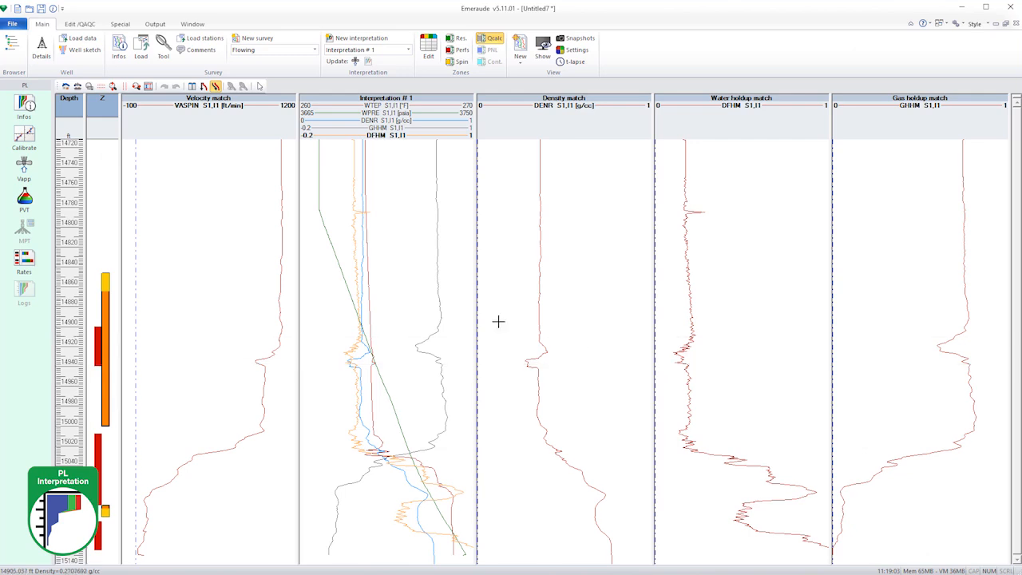
{"action": "left_click_drag", "start_coordinate": [251, 199], "coordinate": [255, 228]}
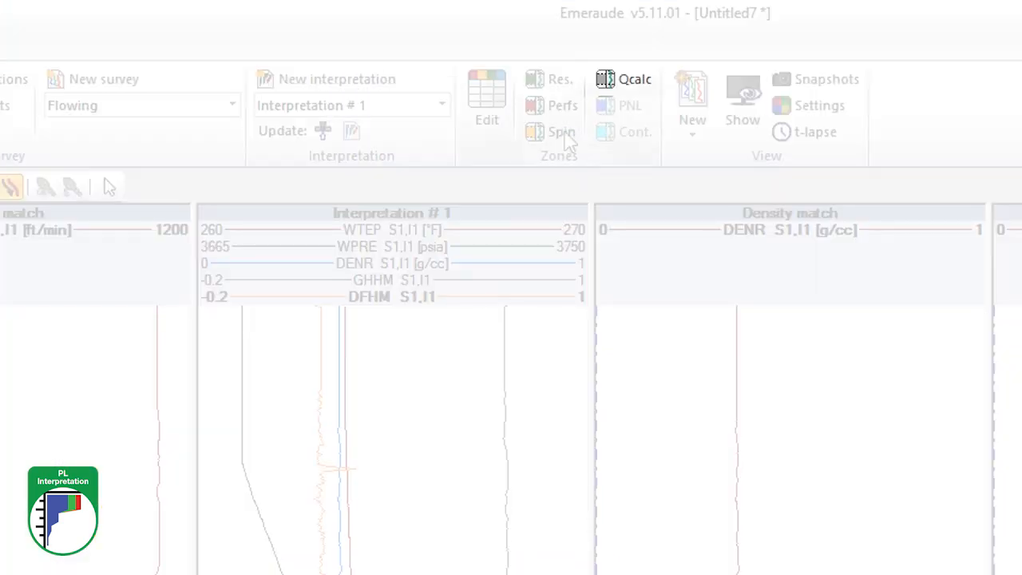
- Add rate calculation zones at about 14963 to 14981 ft, several across and just below the long lower perforations, and one at about 15127 to 15134 ft
{"action": "left_click", "coordinate": [626, 84]}
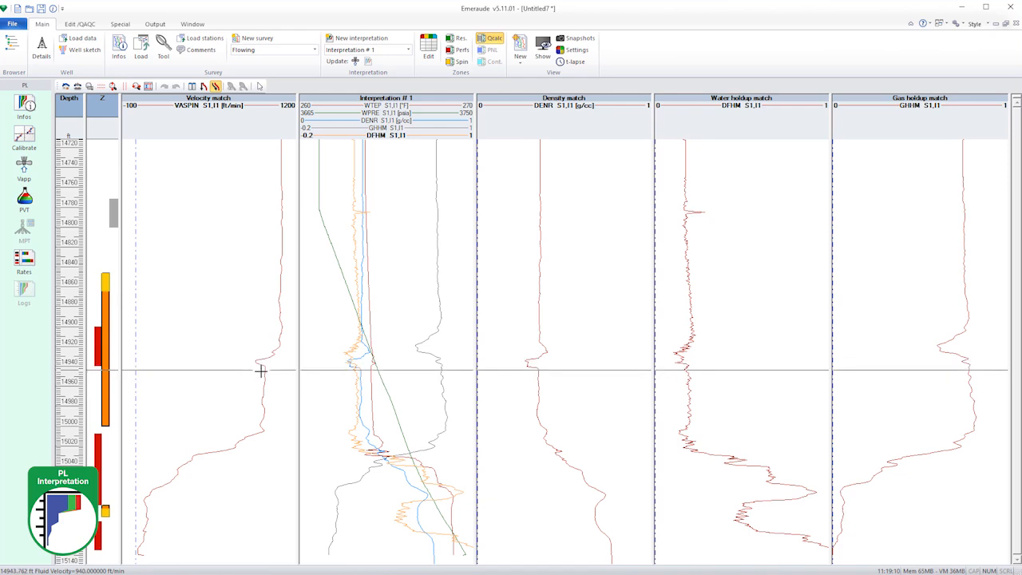
{"action": "left_click_drag", "start_coordinate": [258, 384], "coordinate": [259, 402]}
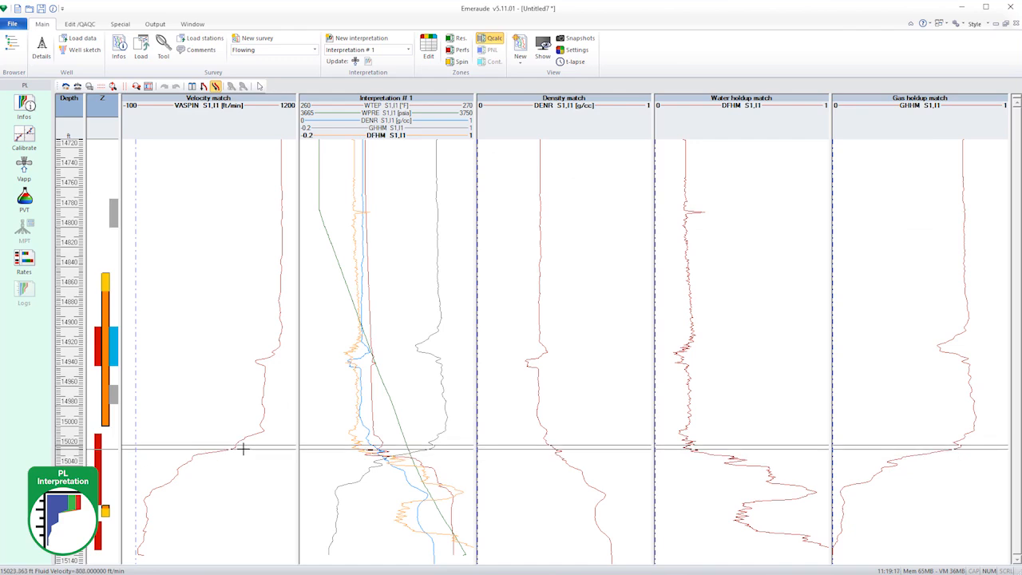
{"action": "left_click_drag", "start_coordinate": [198, 462], "coordinate": [180, 518]}
{"action": "left_click", "coordinate": [496, 39]}
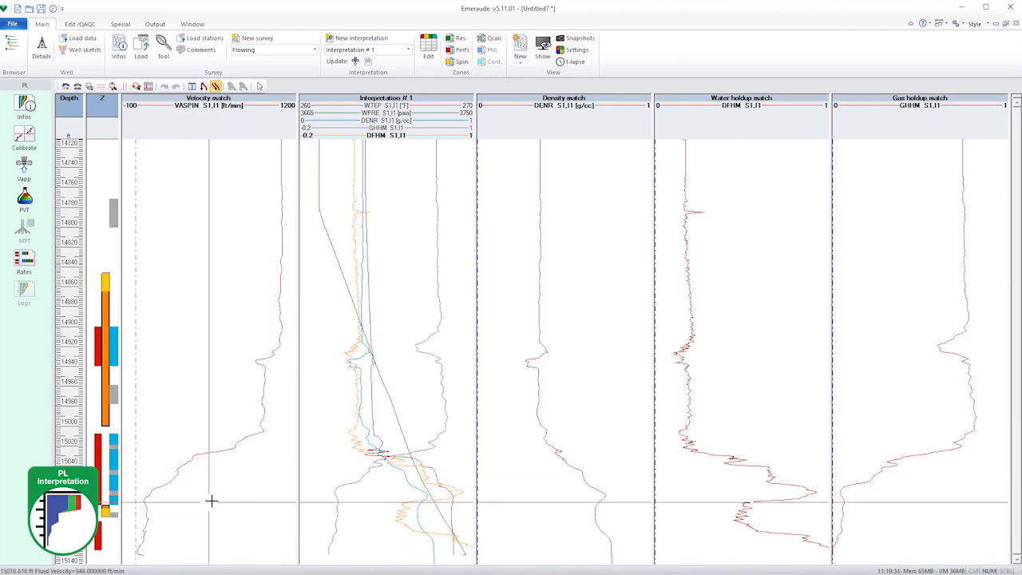
{"action": "left_click", "coordinate": [493, 40]}
{"action": "left_click_drag", "start_coordinate": [191, 555], "coordinate": [188, 548]}
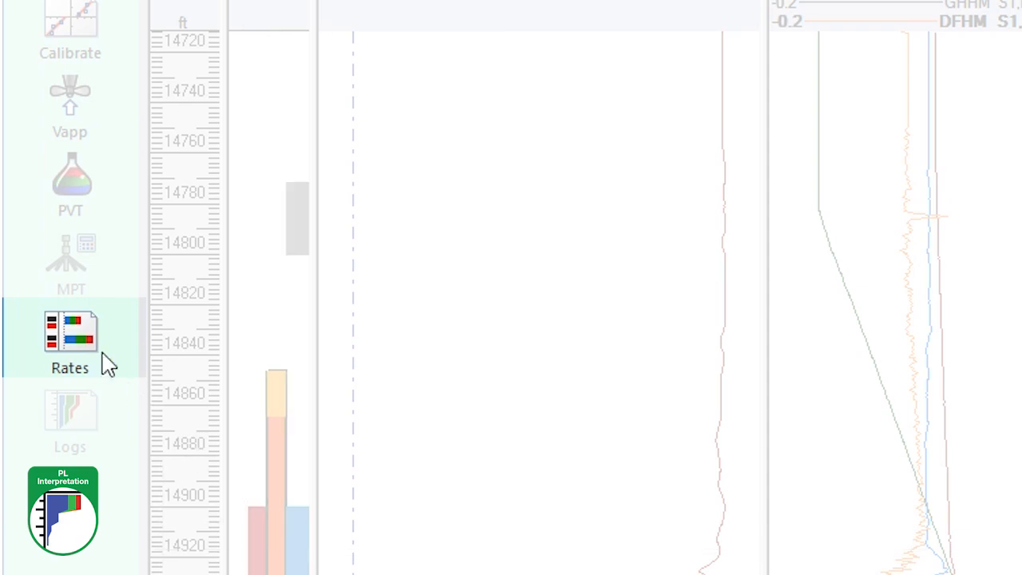
- Accept the zone rates using the 3 Phase L-G model with Dukler and ABB - Deviated correlations, and generate the schematic QZT rate logs
{"action": "left_click", "coordinate": [64, 321]}
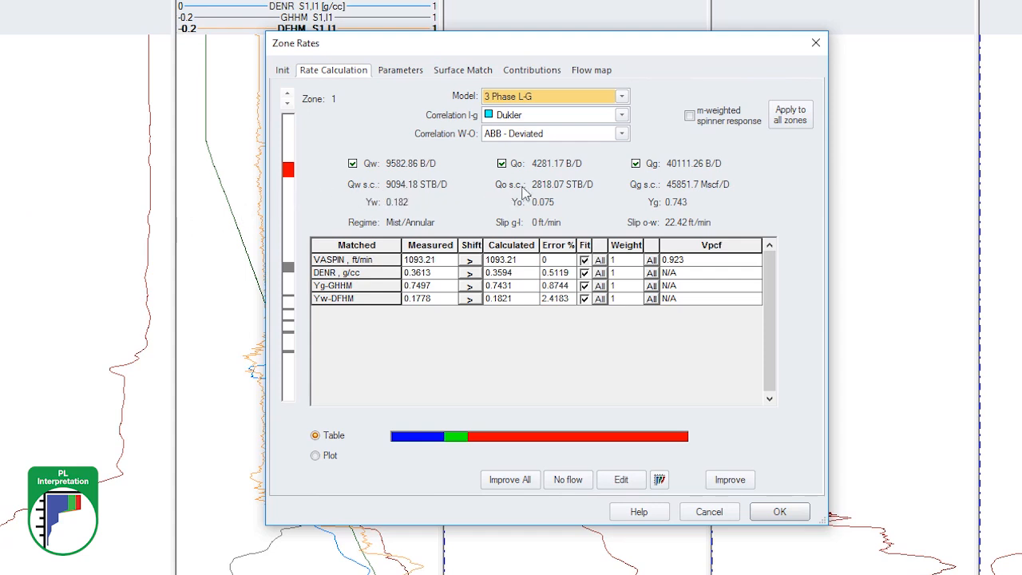
{"action": "left_click", "coordinate": [584, 274]}
{"action": "left_click", "coordinate": [584, 274]}
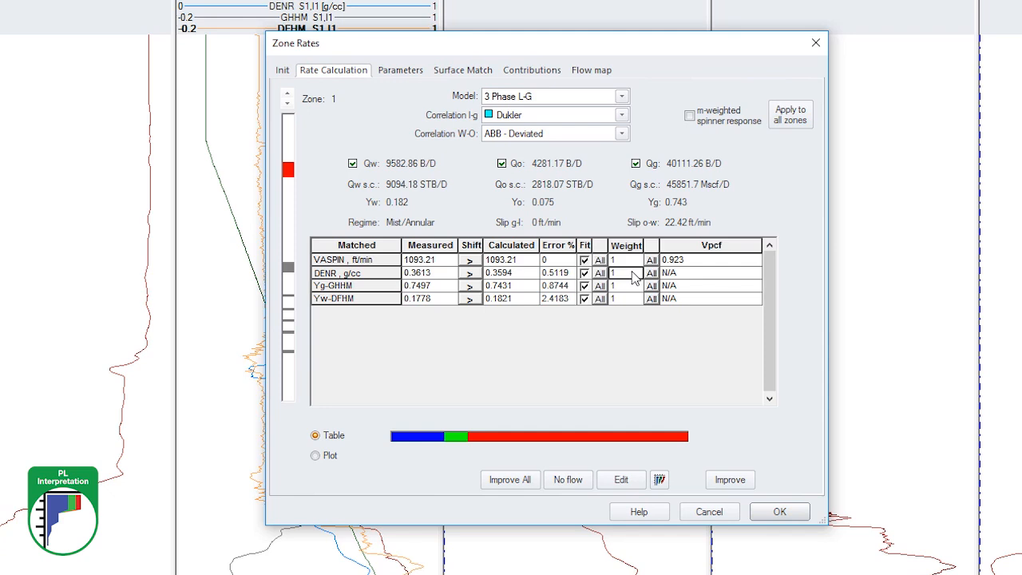
{"action": "left_click", "coordinate": [288, 173]}
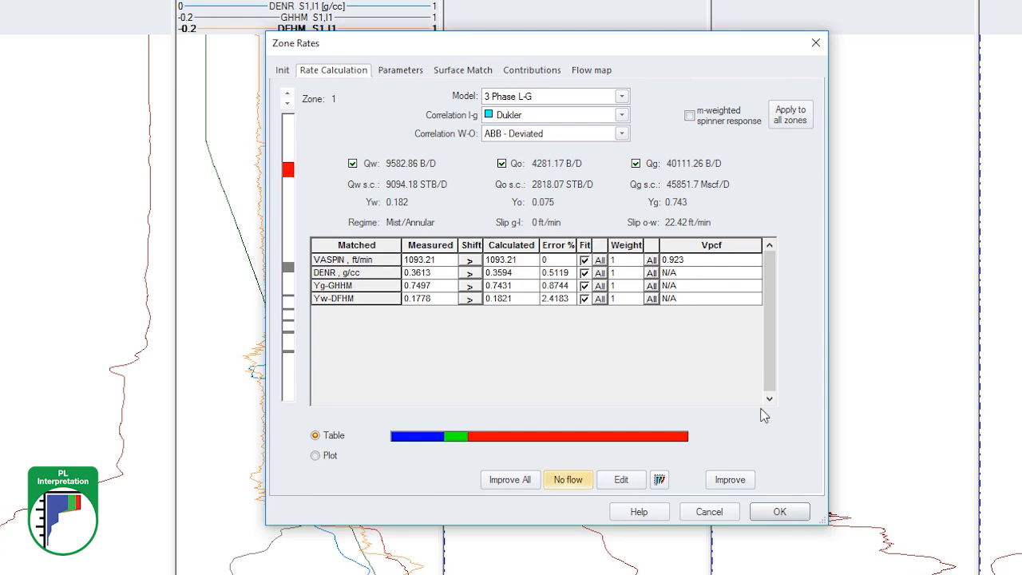
{"action": "left_click", "coordinate": [781, 513]}
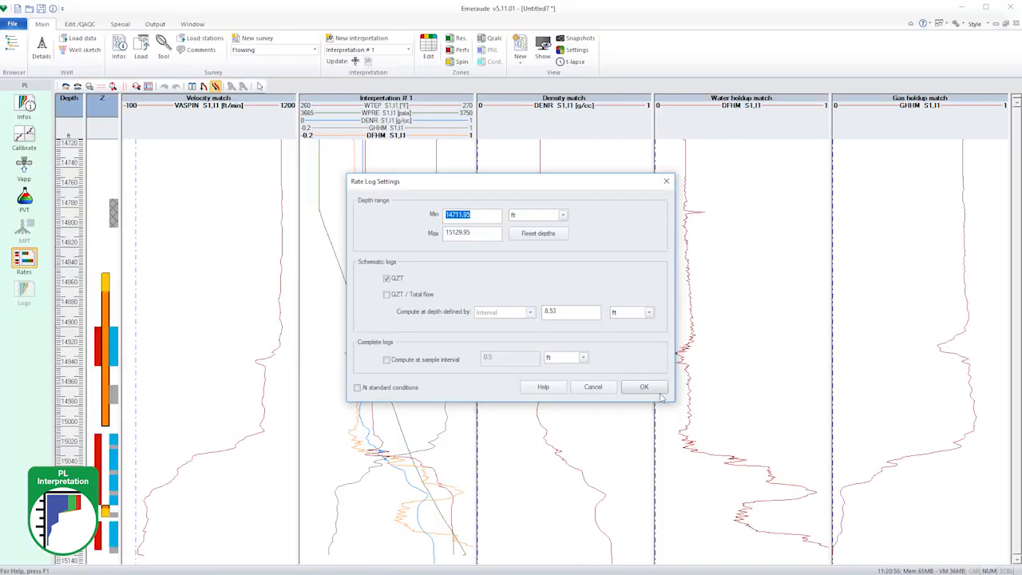
{"action": "left_click", "coordinate": [657, 390]}
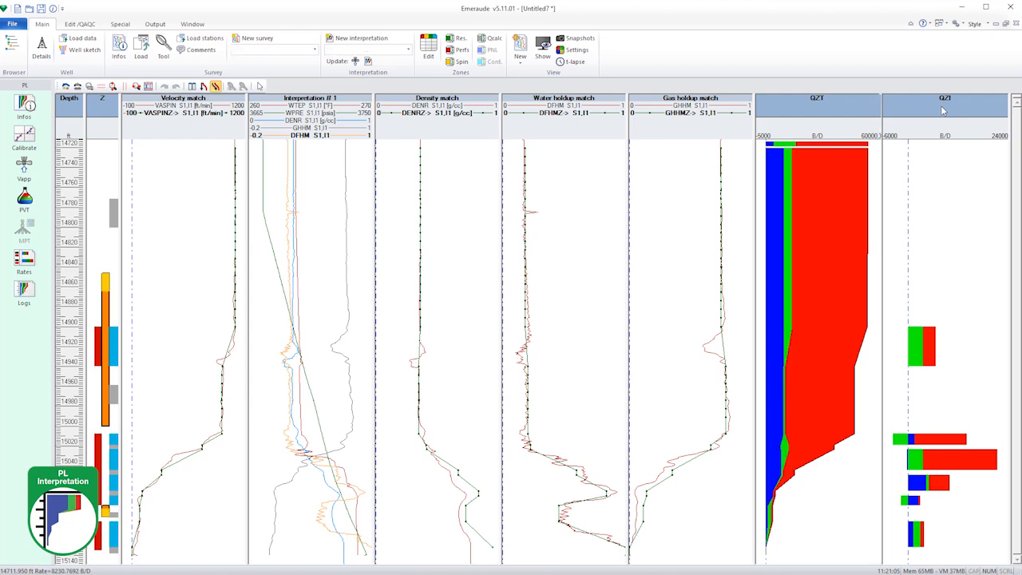
- Set all inflow contribution signs to positive and recalculate with Global Improve, comparing the contributions in the enlarged QZI track
{"action": "double_click", "coordinate": [942, 111]}
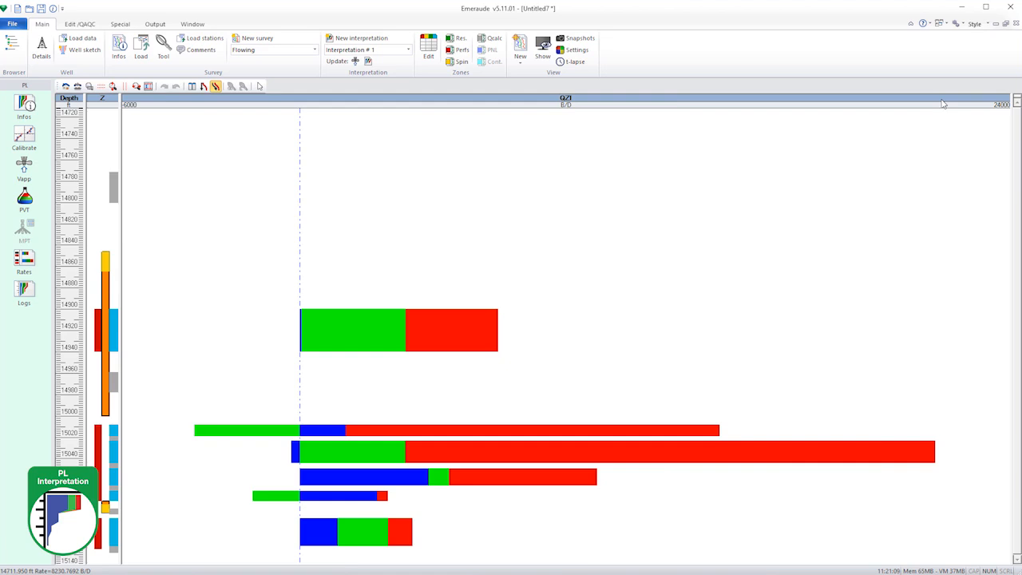
{"action": "double_click", "coordinate": [944, 103]}
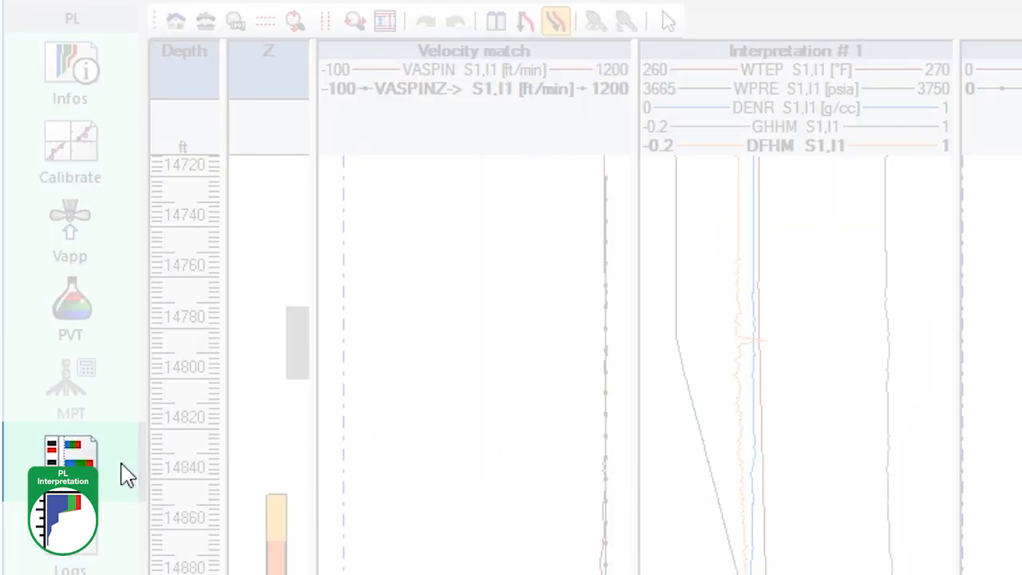
{"action": "left_click", "coordinate": [99, 476]}
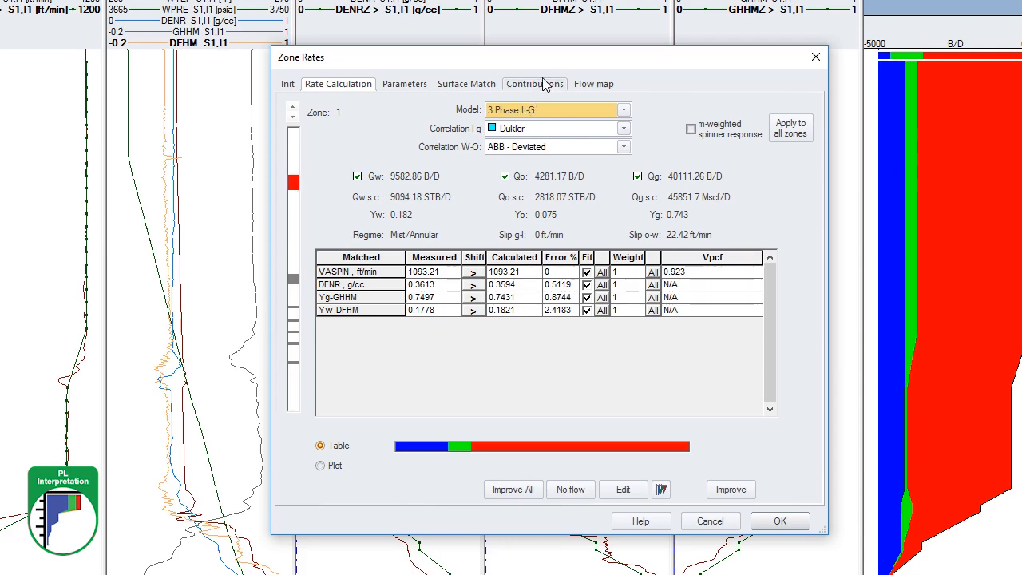
{"action": "left_click", "coordinate": [541, 84]}
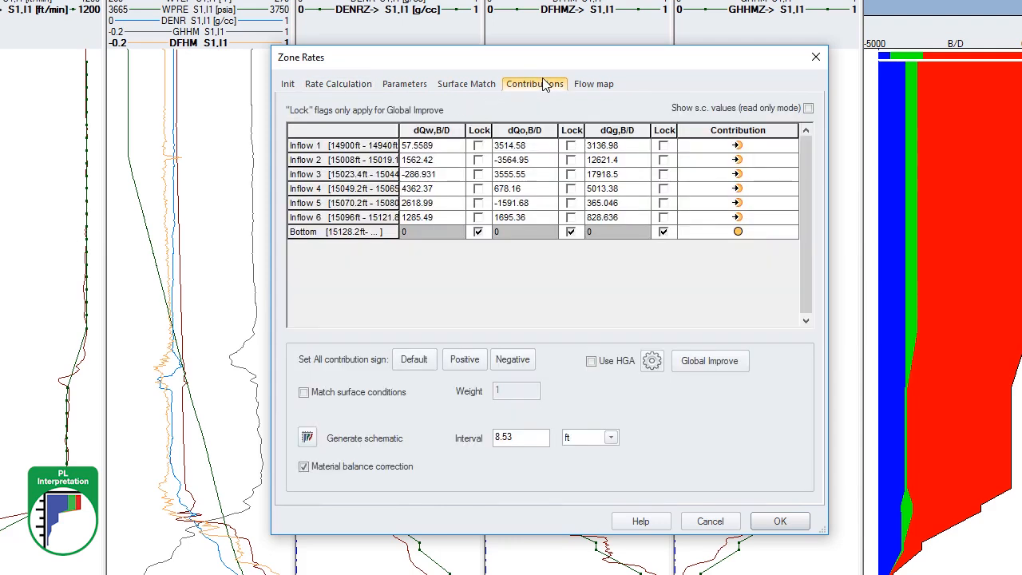
{"action": "left_click", "coordinate": [464, 359]}
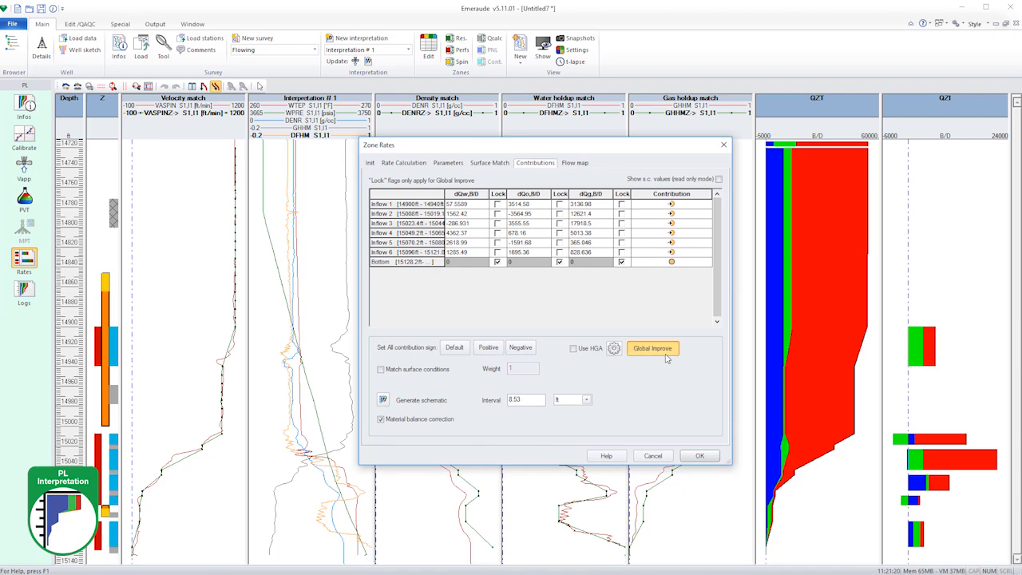
{"action": "left_click", "coordinate": [667, 357]}
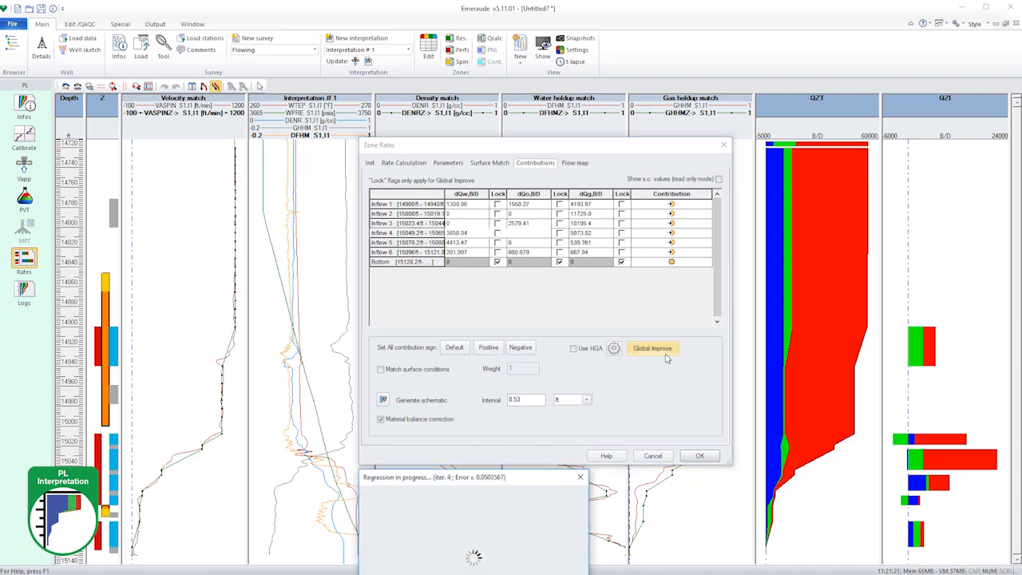
{"action": "left_click", "coordinate": [698, 455]}
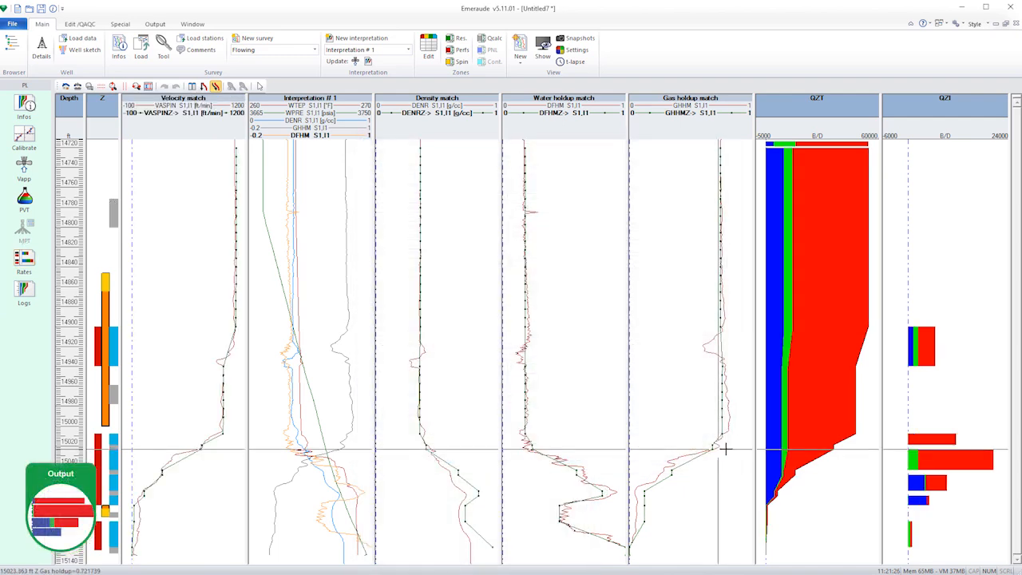
{"action": "double_click", "coordinate": [939, 113]}
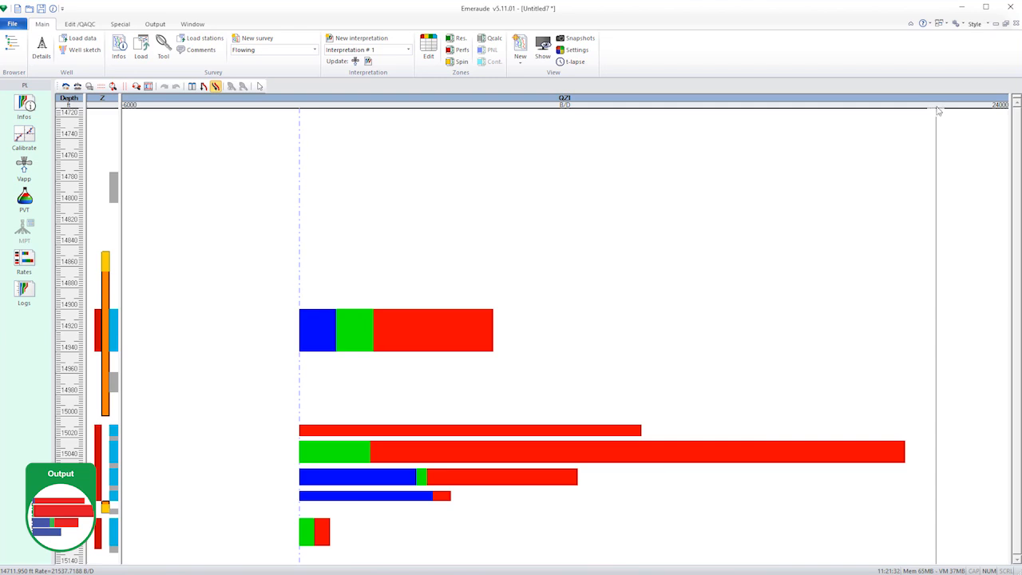
{"action": "double_click", "coordinate": [940, 101]}
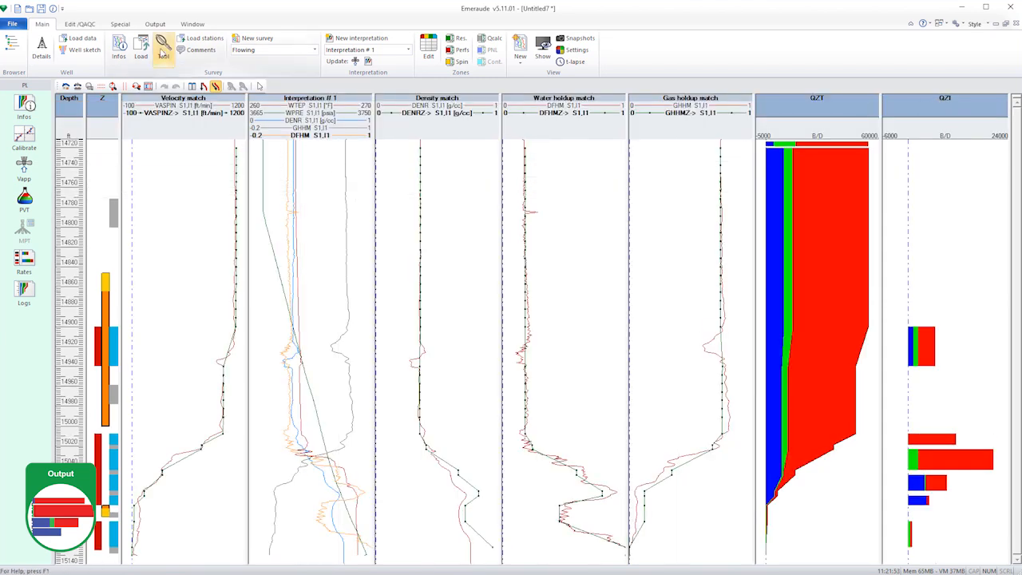
- Preview a report of Calibration, Zone Contributions; Res. Cond. - Water, and Rates @ Calculation Zones: Detailed Results, paging through to its last page
{"action": "left_click", "coordinate": [156, 26]}
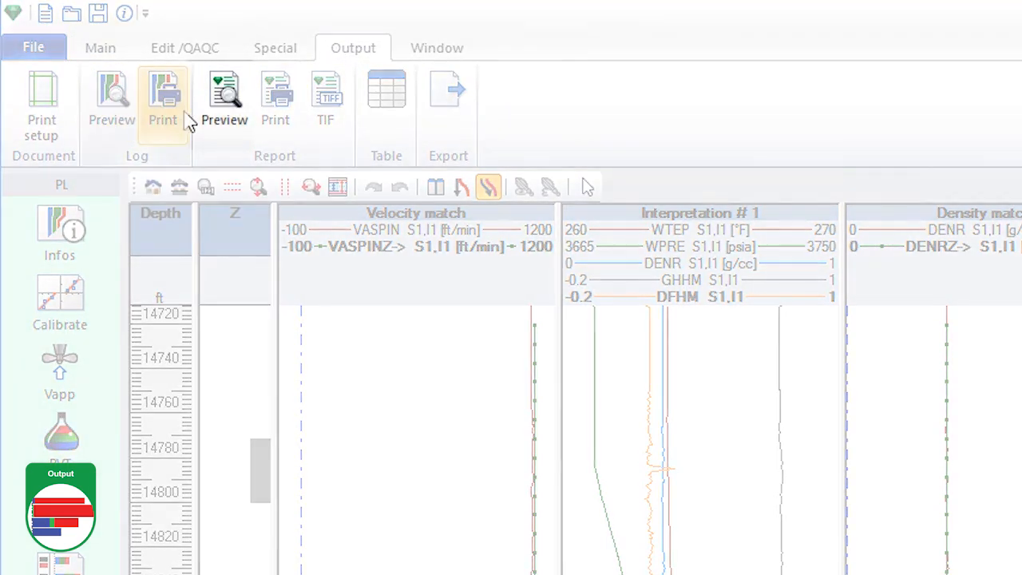
{"action": "left_click", "coordinate": [224, 120]}
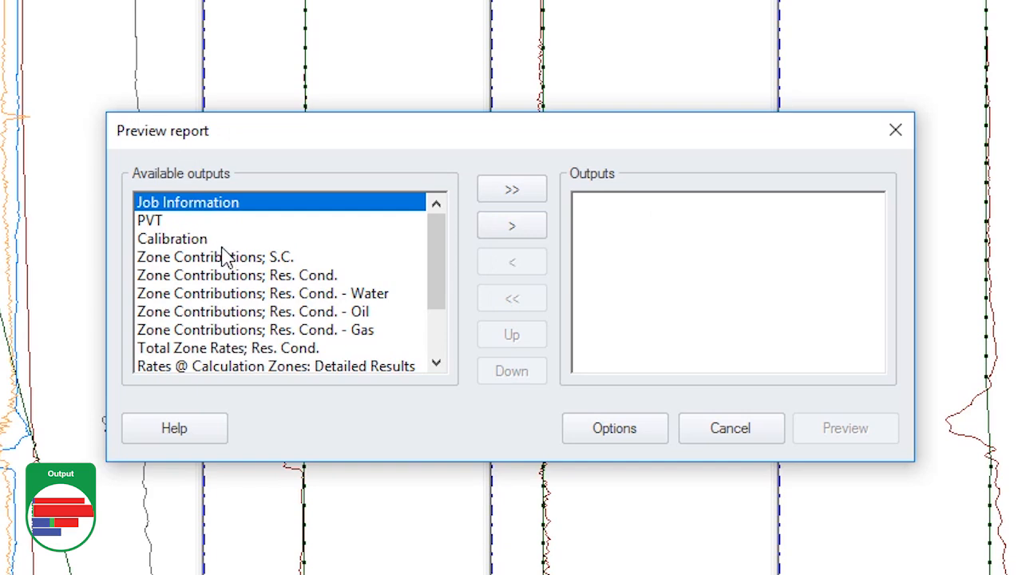
{"action": "double_click", "coordinate": [219, 238]}
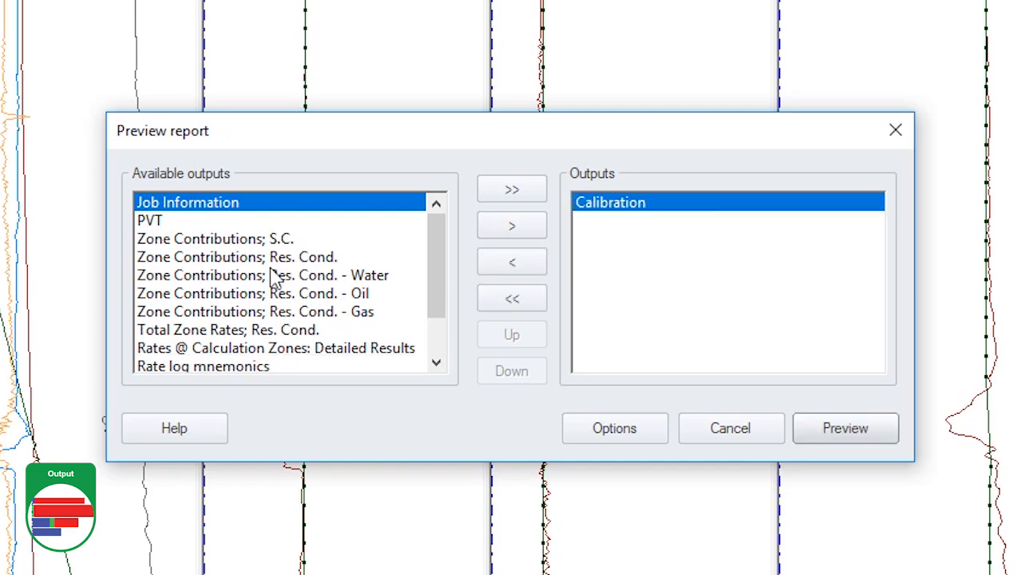
{"action": "double_click", "coordinate": [302, 275]}
{"action": "double_click", "coordinate": [335, 330]}
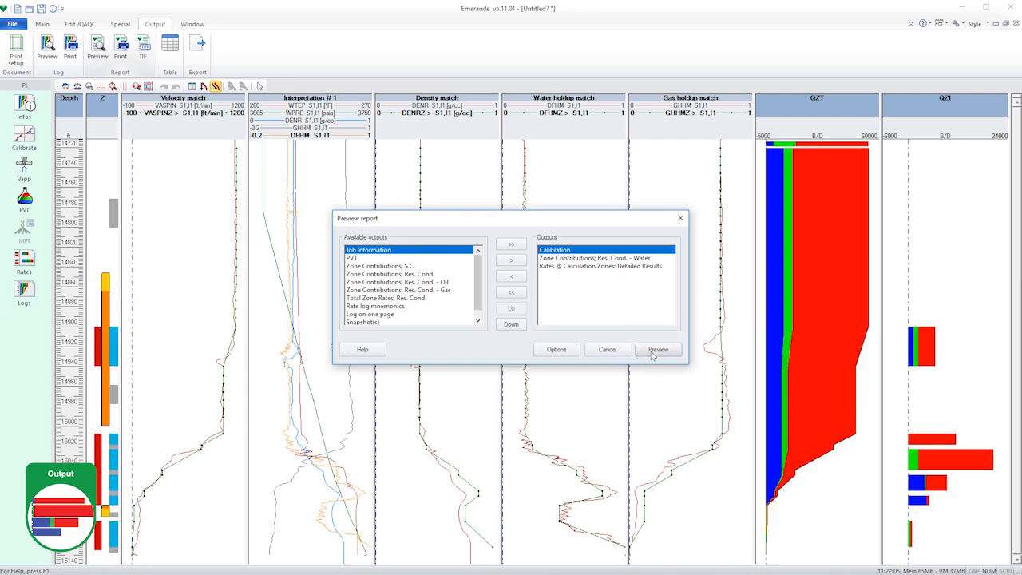
{"action": "left_click", "coordinate": [652, 353]}
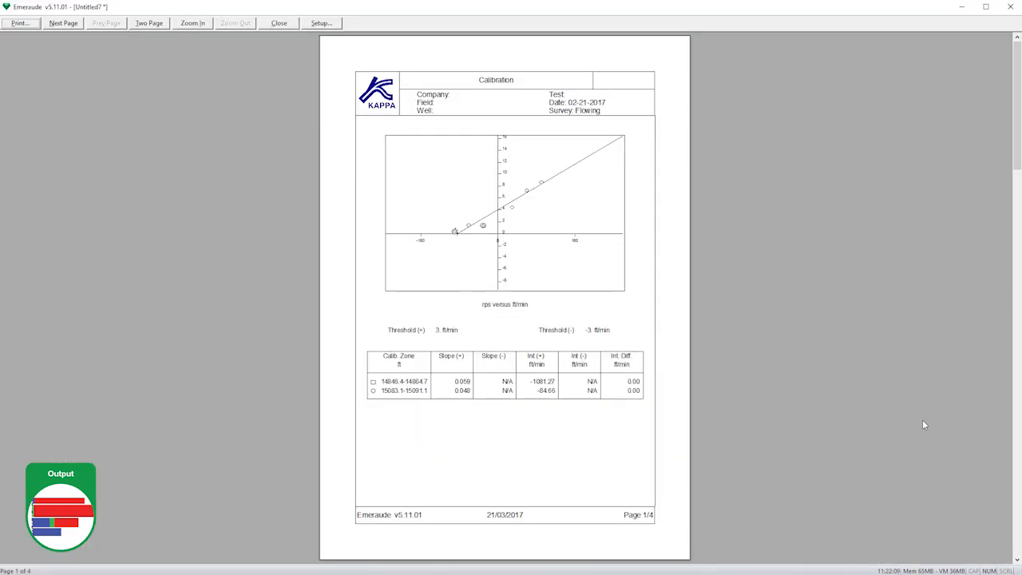
{"action": "left_click", "coordinate": [1017, 562]}
{"action": "left_click", "coordinate": [1017, 562]}
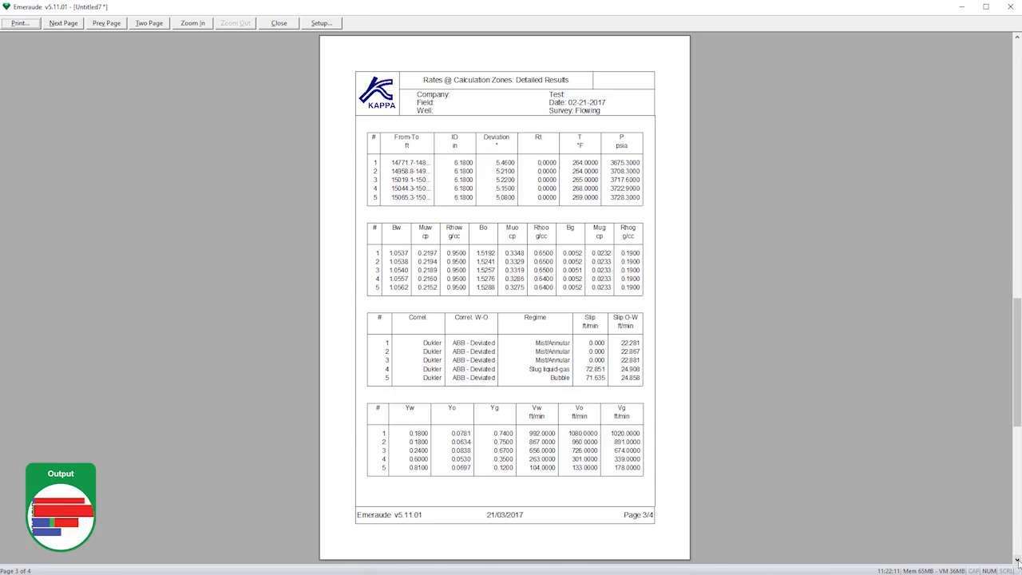
{"action": "left_click", "coordinate": [1017, 561]}
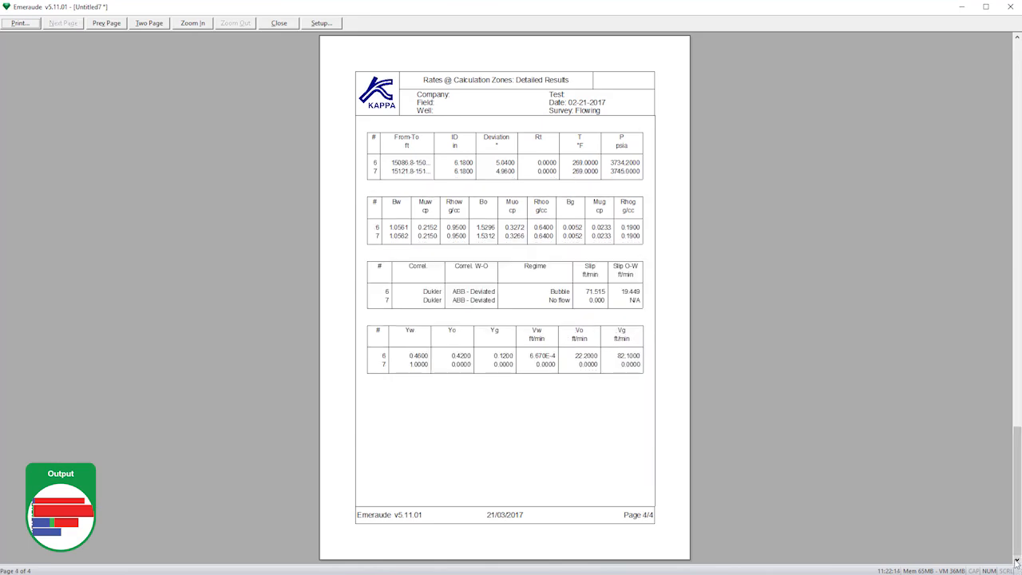